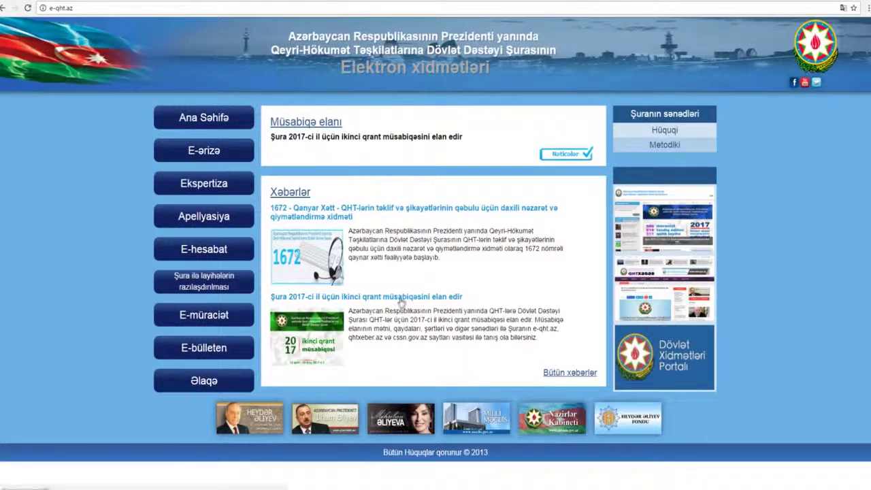
# Open the 'Şura 2017-ci il üçün ikinci qrant müsabiqəsini elan edir' article and scroll through it.
pyautogui.click(401, 301)
pyautogui.scroll(-2, 760, 338)
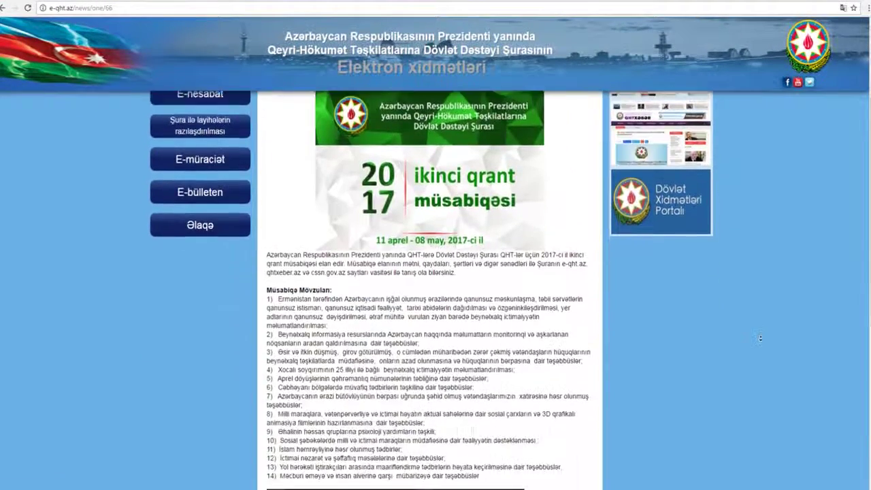
pyautogui.scroll(-5, 759, 338)
pyautogui.scroll(8, 758, 306)
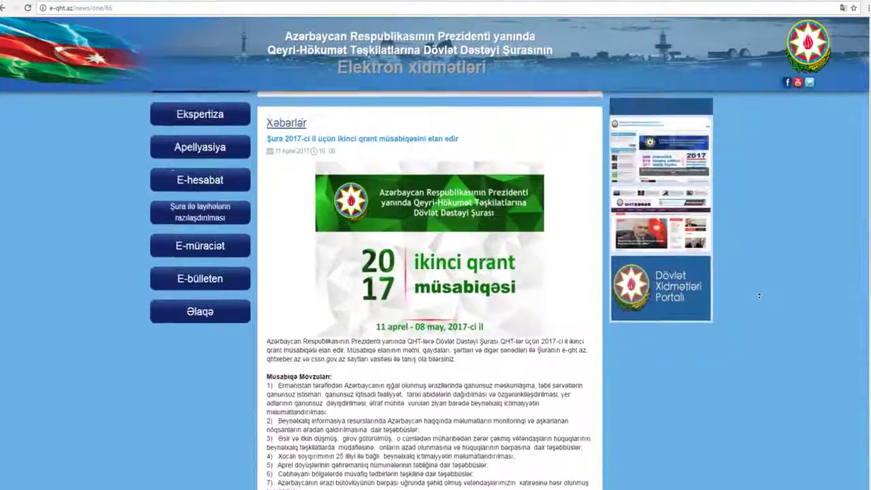
pyautogui.scroll(1, 759, 295)
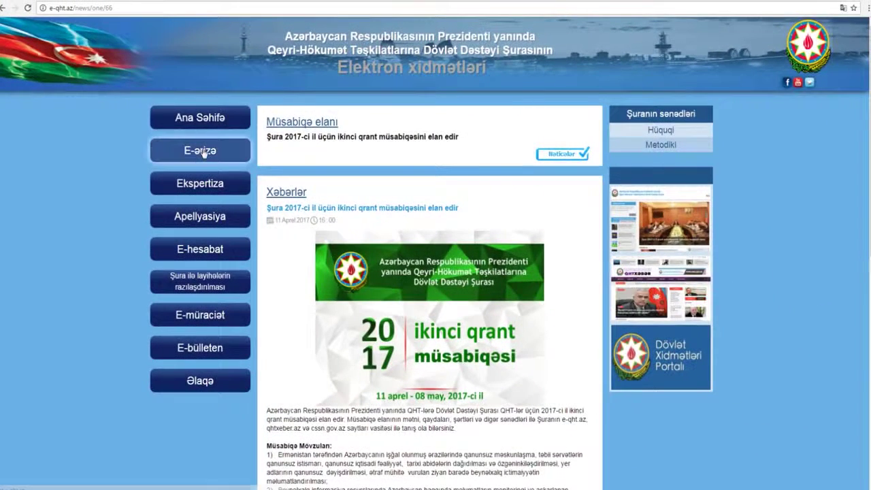
# Sign in to E-ərizə with the organisation's VÖEN and password.
pyautogui.click(200, 151)
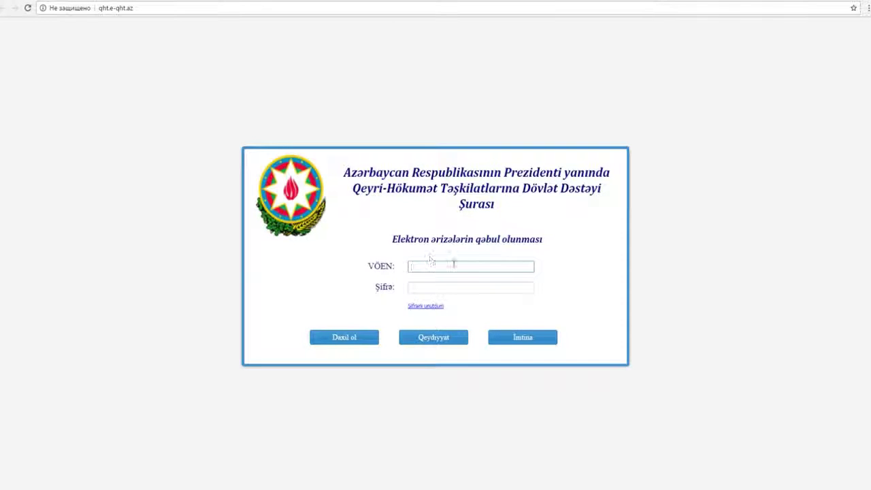
pyautogui.click(476, 287)
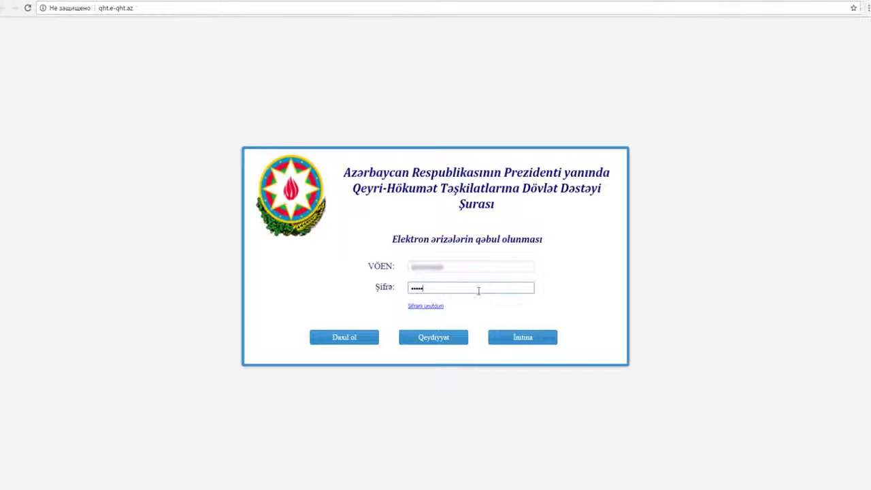
pyautogui.click(435, 342)
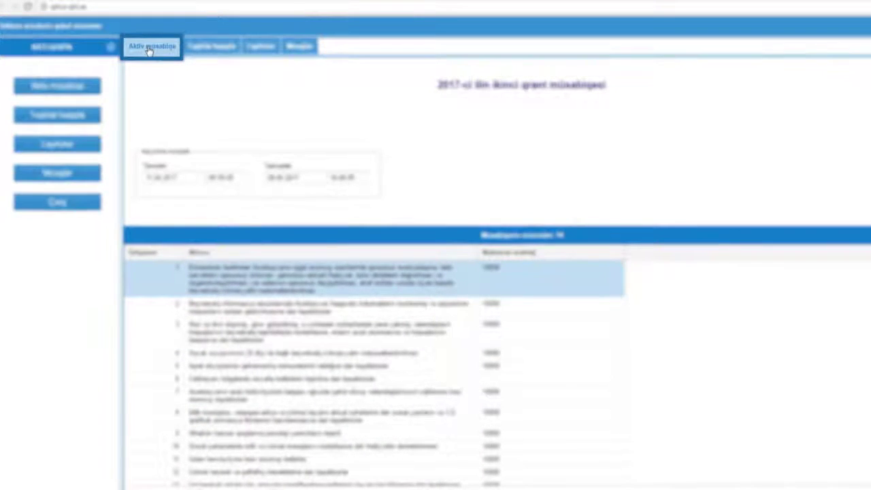
# Open the 'Təşkilat haqqda' organisation profile page.
pyautogui.scroll(-1, 374, 313)
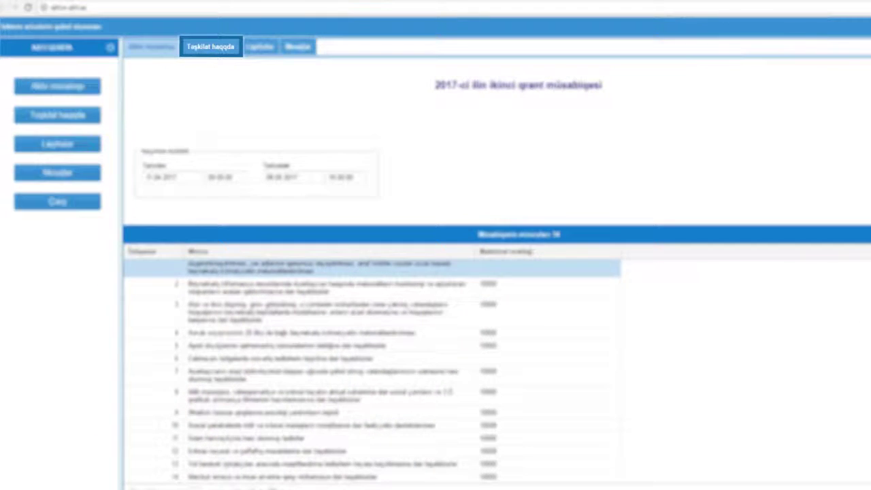
pyautogui.click(208, 48)
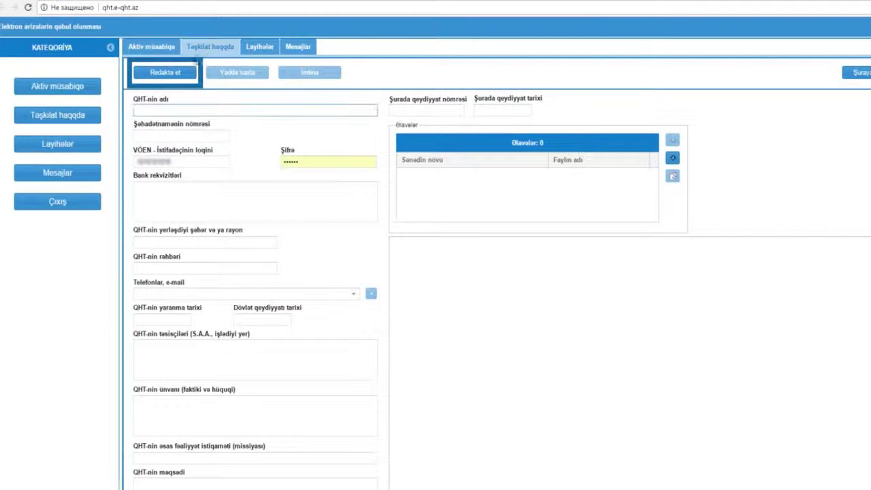
# In edit mode, enter the bank details, set the city to Bakı, and enter the head's full name.
pyautogui.click(164, 76)
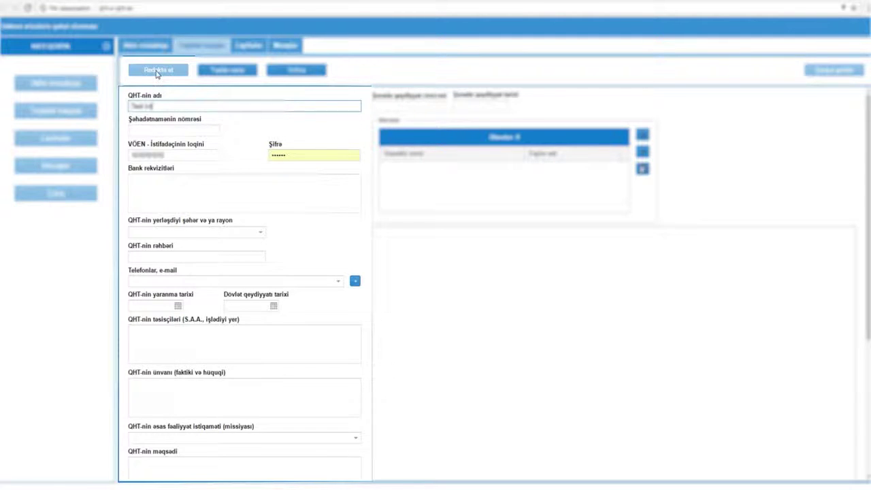
pyautogui.click(176, 130)
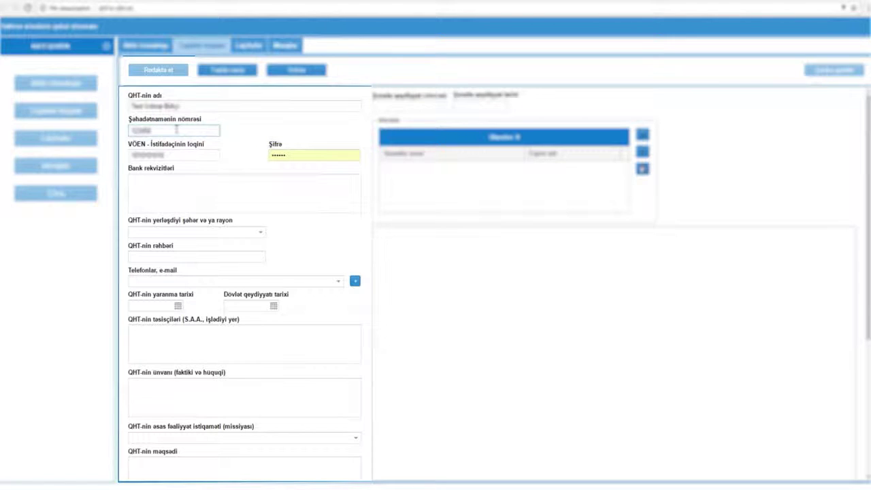
pyautogui.click(159, 178)
pyautogui.write('Test Bank')
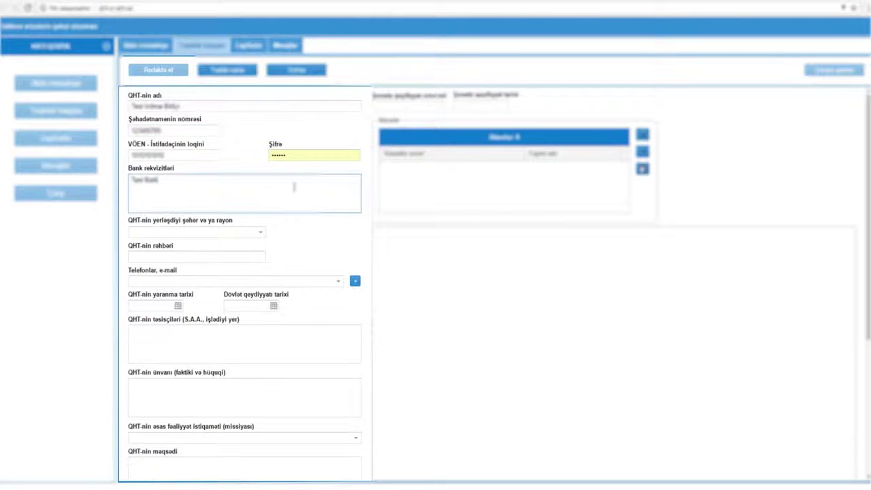
pyautogui.write(' 12345678')
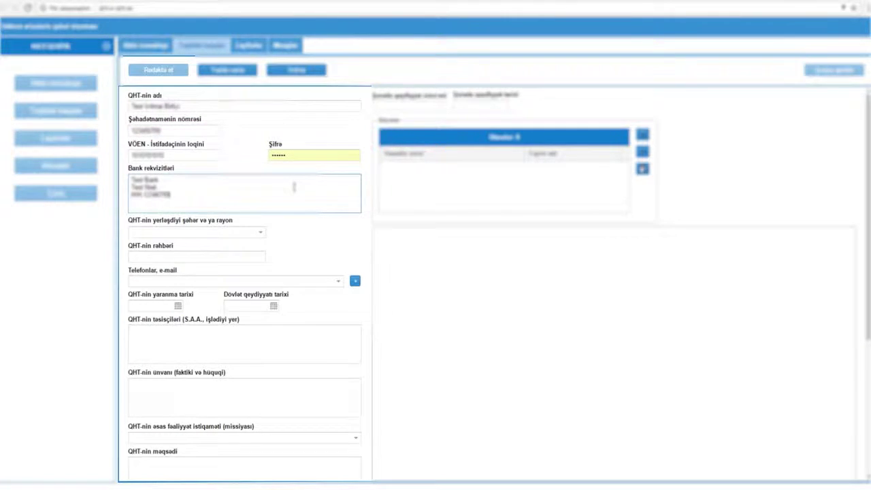
pyautogui.click(195, 234)
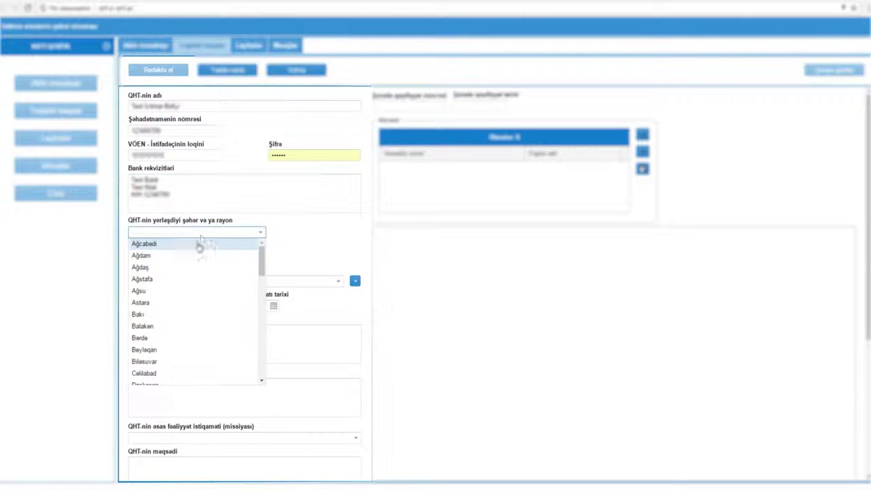
pyautogui.click(172, 311)
pyautogui.write('Məmməd Məmmədov')
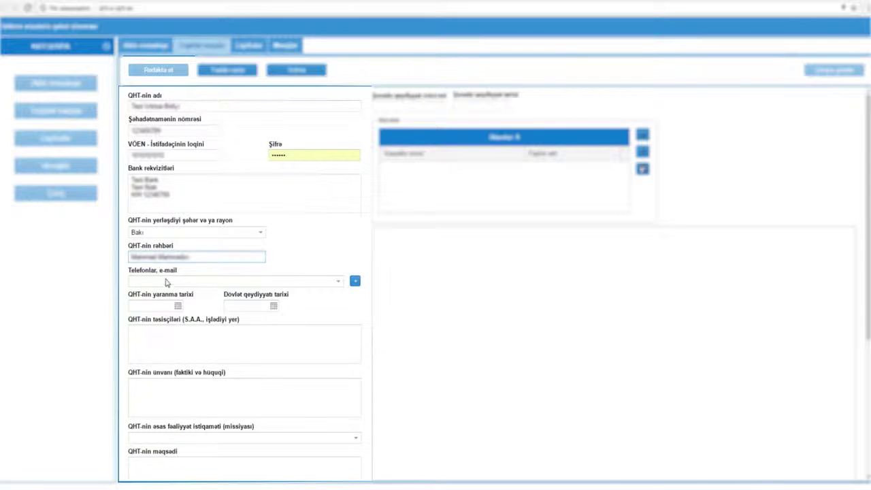
pyautogui.click(166, 282)
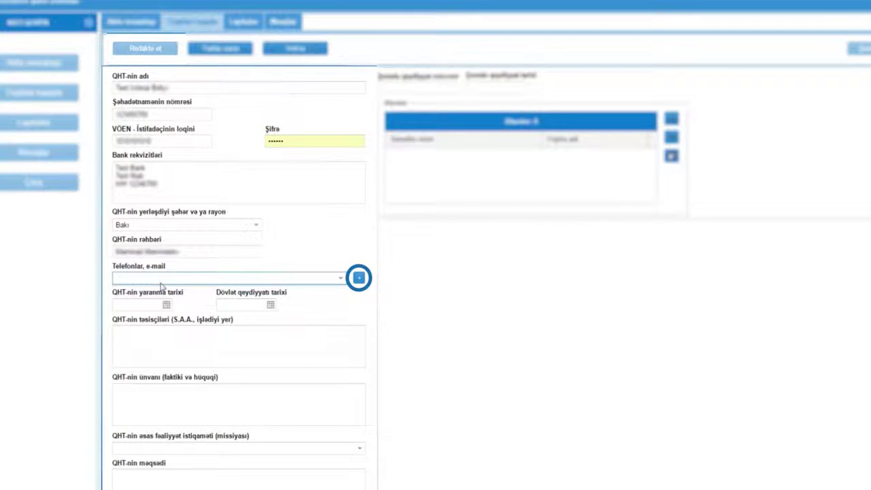
# Add the organisation's mobile phone number as a mobil telefonu contact.
pyautogui.click(359, 278)
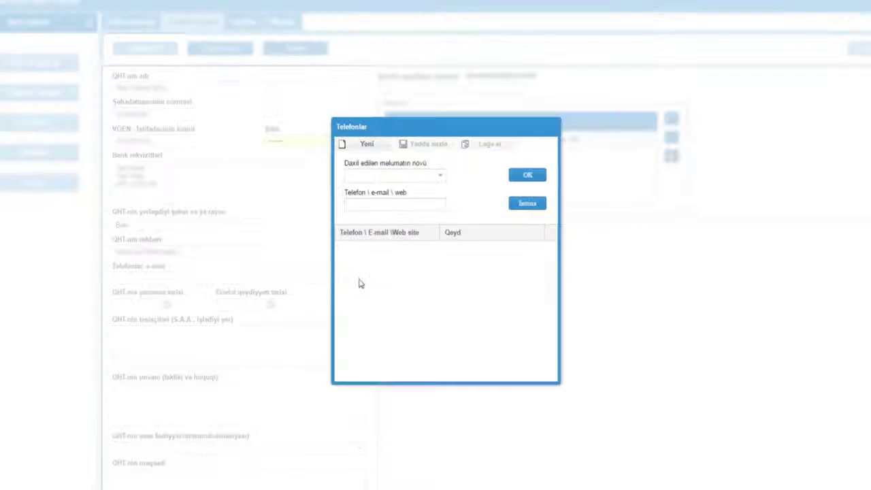
pyautogui.click(366, 143)
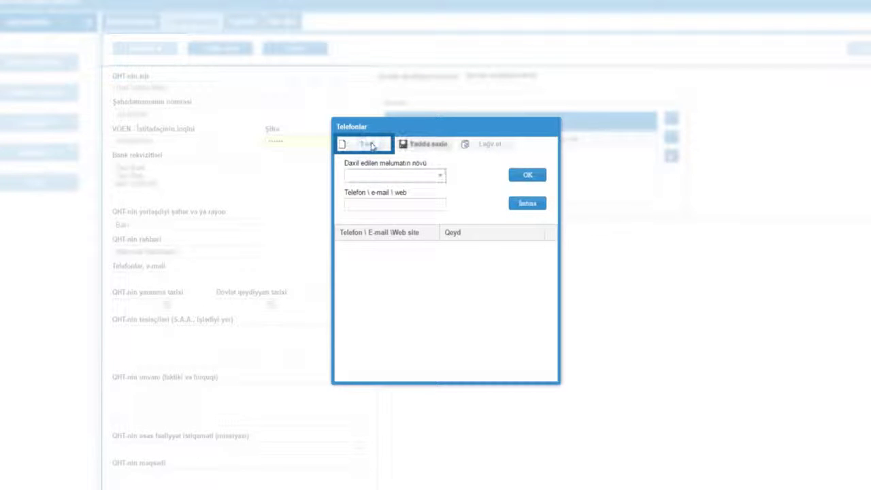
pyautogui.click(440, 178)
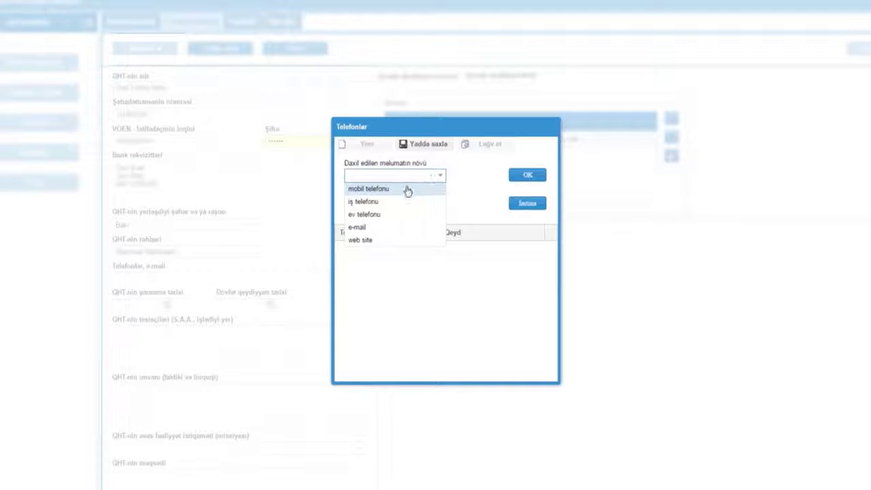
pyautogui.click(384, 192)
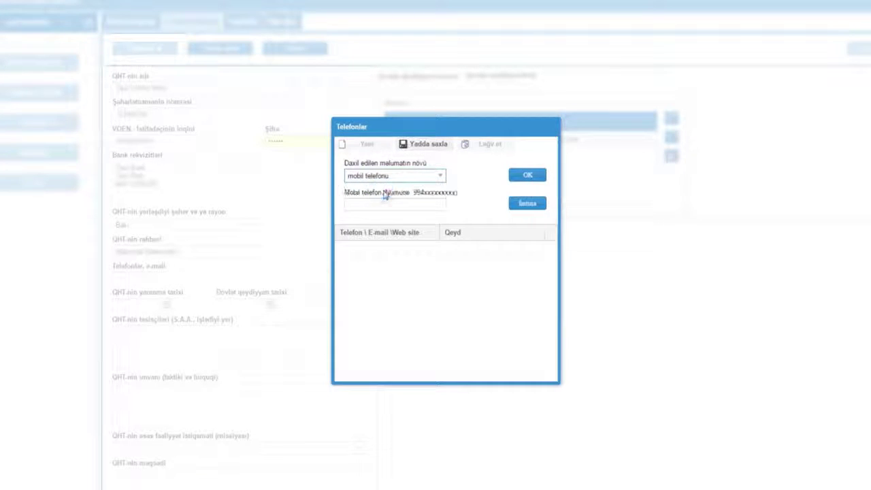
pyautogui.click(369, 205)
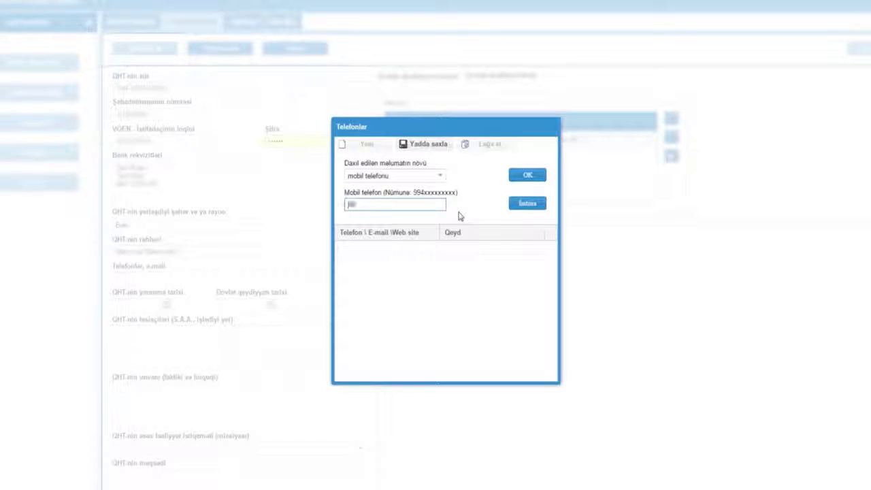
pyautogui.write('994555555555')
pyautogui.click(420, 151)
# Add the organisation's e-mail address as a second contact and confirm the list.
pyautogui.click(367, 149)
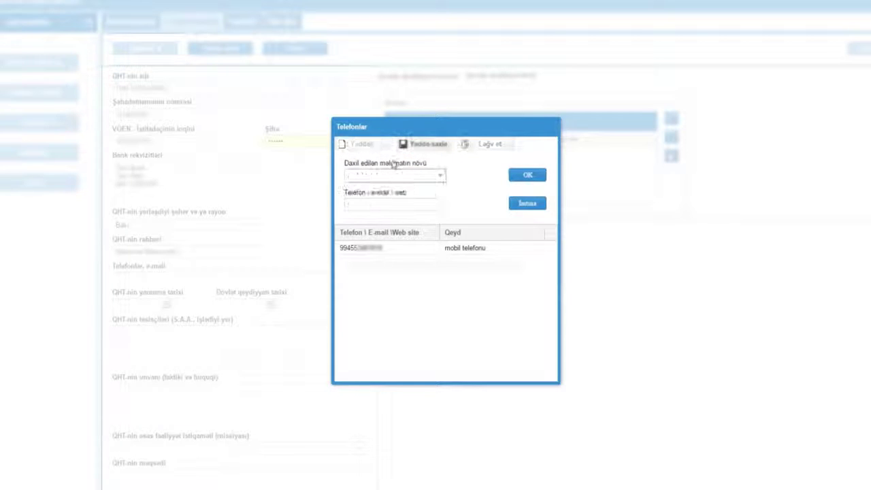
pyautogui.click(431, 177)
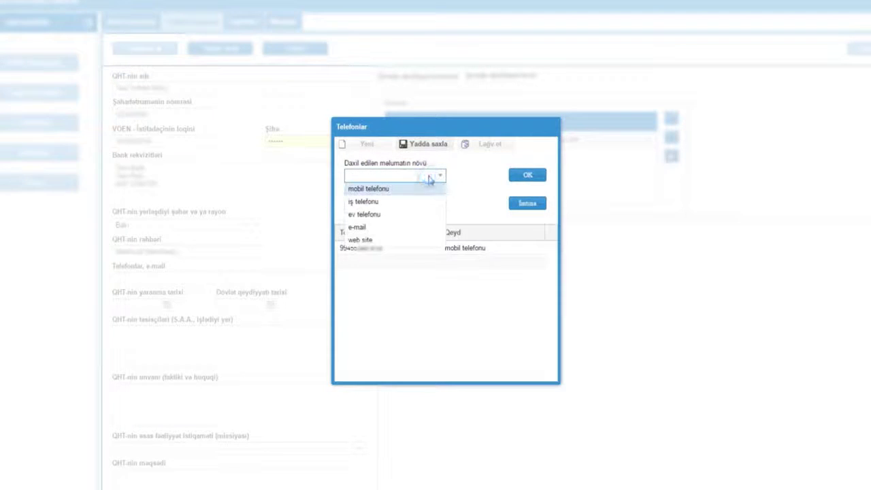
pyautogui.click(371, 227)
pyautogui.write('test')
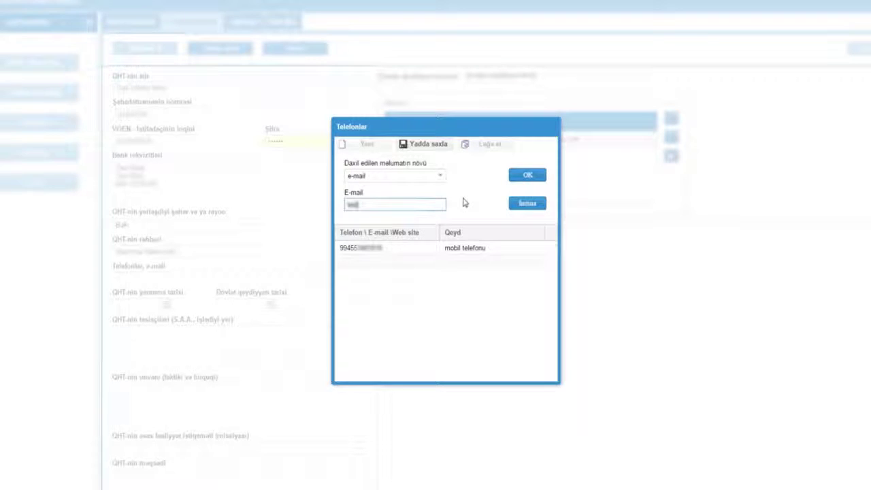
pyautogui.click(419, 147)
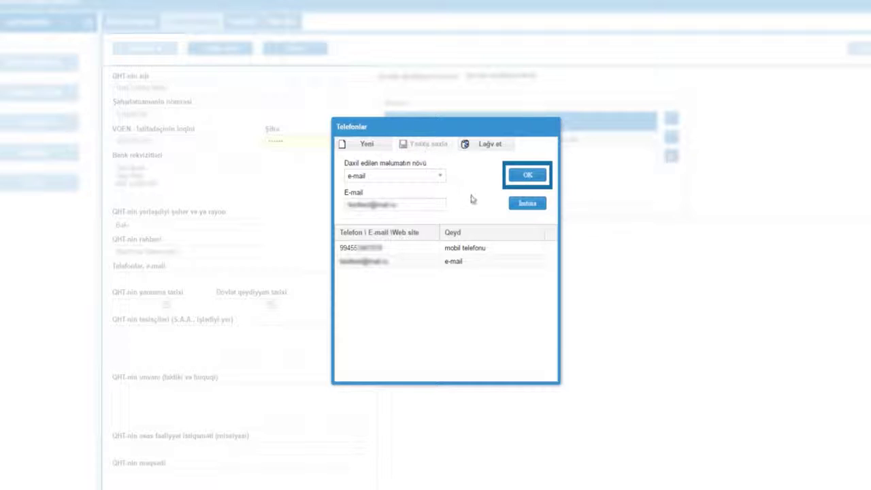
pyautogui.click(525, 175)
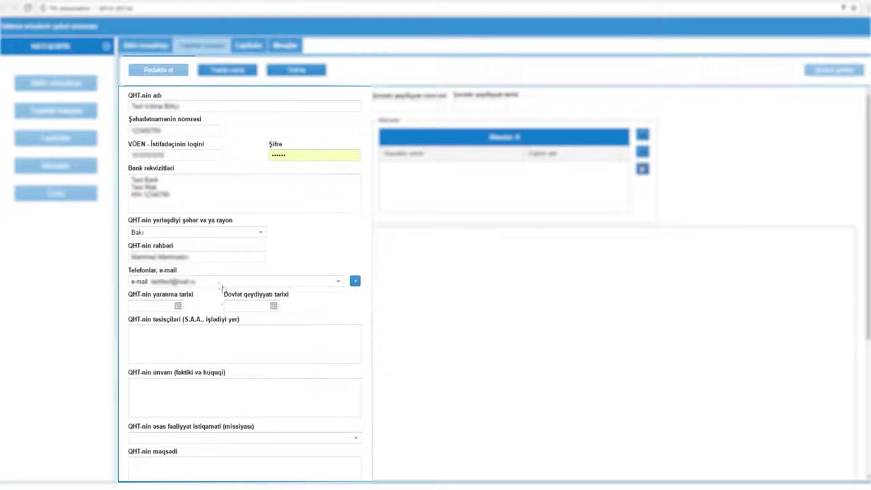
# Set founding and registration dates to 01.05.2017 and enter the two founders' names.
pyautogui.click(178, 307)
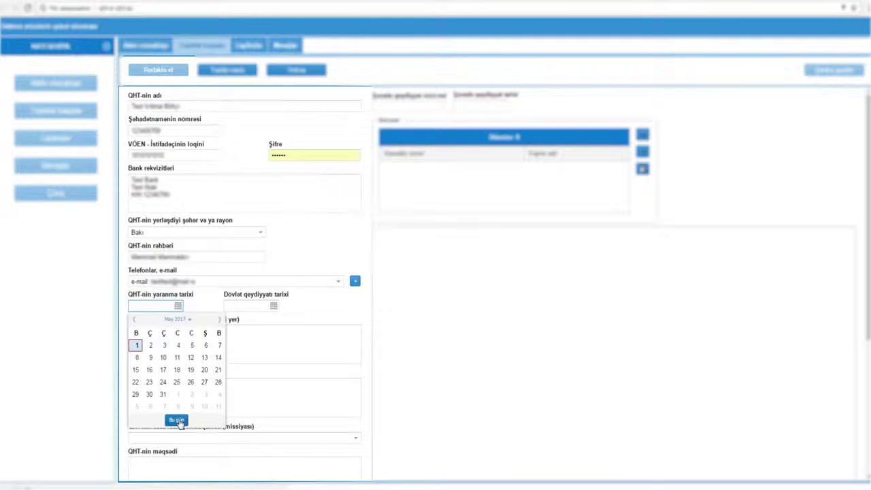
pyautogui.click(176, 420)
pyautogui.click(274, 307)
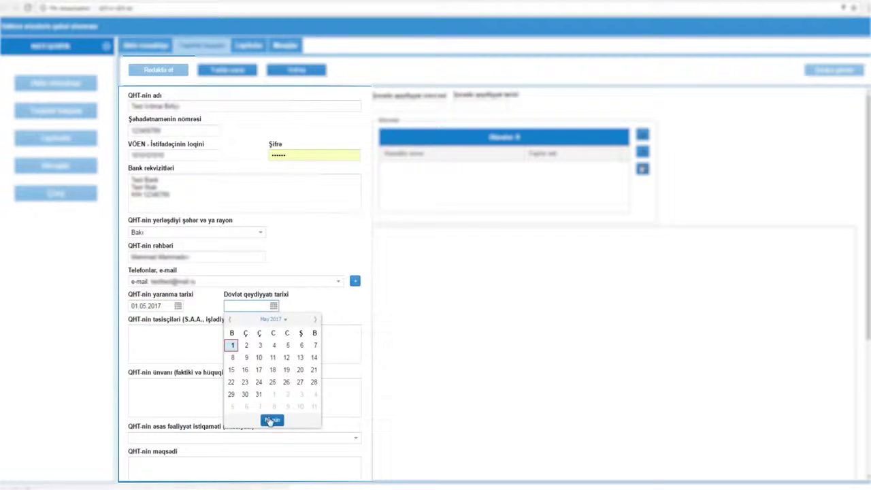
pyautogui.click(272, 419)
pyautogui.click(178, 328)
pyautogui.write('Məmməd Məmmədov')
pyautogui.press('Return')
pyautogui.write('Əhməd Əhmədov')
# Enter the organisation's address and choose Ekoloji təşkilat as the main activity direction.
pyautogui.click(248, 374)
pyautogui.write('Bakı şəhəri, Yasamal rayonu, Z. Nəbiyev küç.')
pyautogui.click(147, 438)
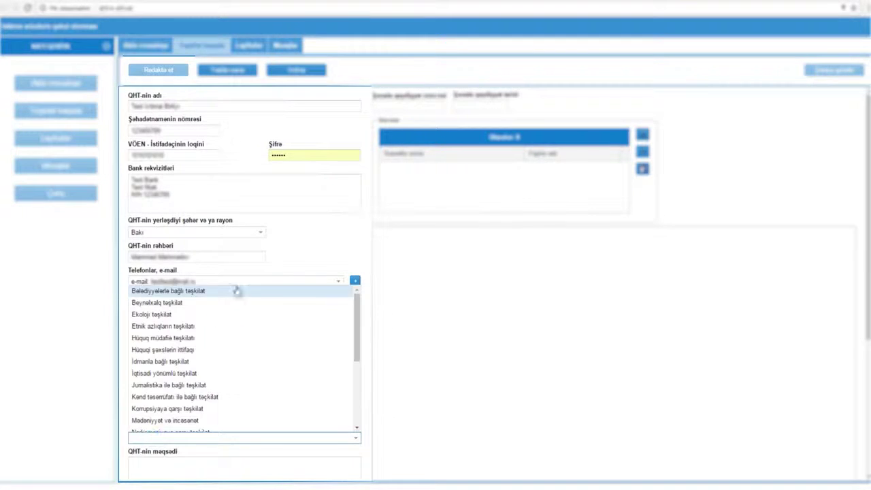
pyautogui.click(203, 314)
pyautogui.scroll(-2, 434, 370)
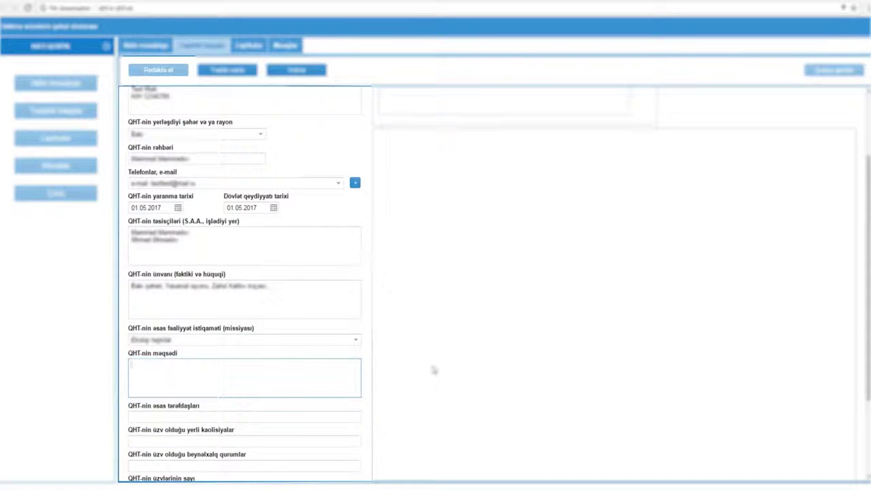
# Fill the goal, partners, coalitions, international organisations and member-count fields with placeholder text.
pyautogui.write('sdjkfhsdjfhsdkjfhsdkjfhsdjkfhsdjf')
pyautogui.scroll(-2, 366, 346)
pyautogui.click(158, 302)
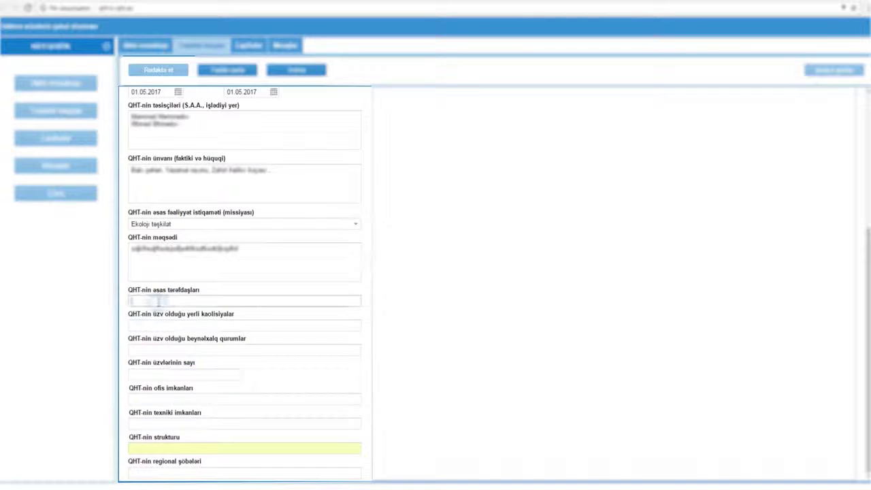
pyautogui.write('test')
pyautogui.click(173, 325)
pyautogui.write('sdfgsdgsdfg')
pyautogui.click(166, 351)
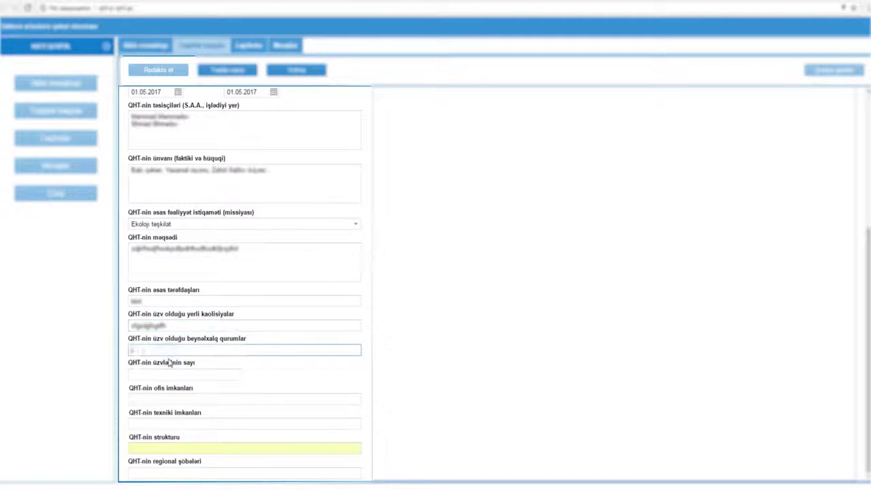
pyautogui.write('asdnsdgsdgjsdgj')
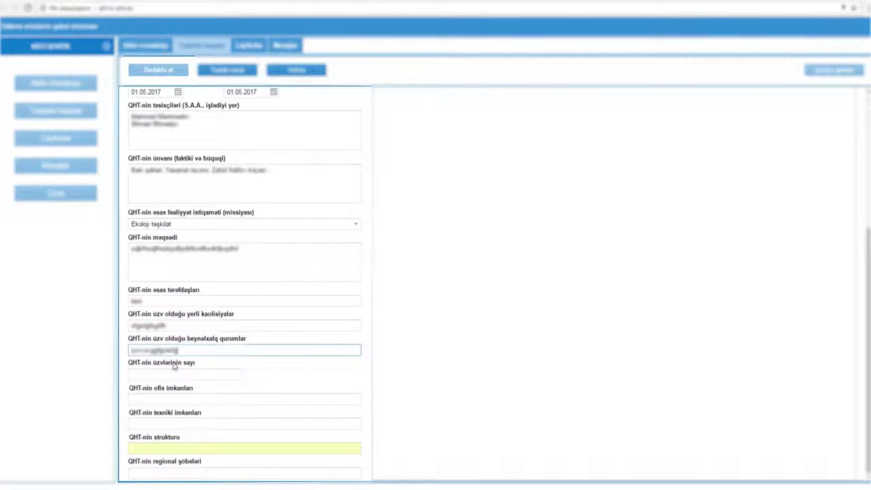
pyautogui.click(179, 375)
pyautogui.write('sdgdfgsdfg')
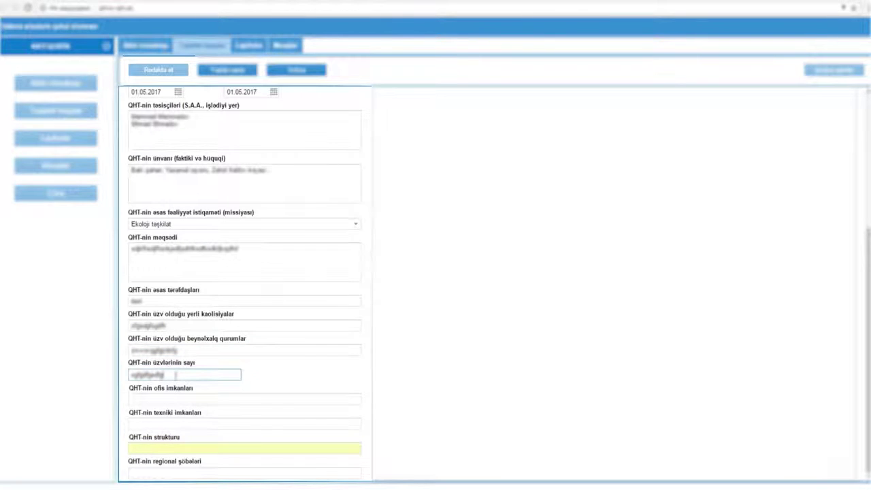
# Fill the office, technical capabilities, structure and regional branches fields with placeholder text.
pyautogui.click(165, 399)
pyautogui.write('dfgd')
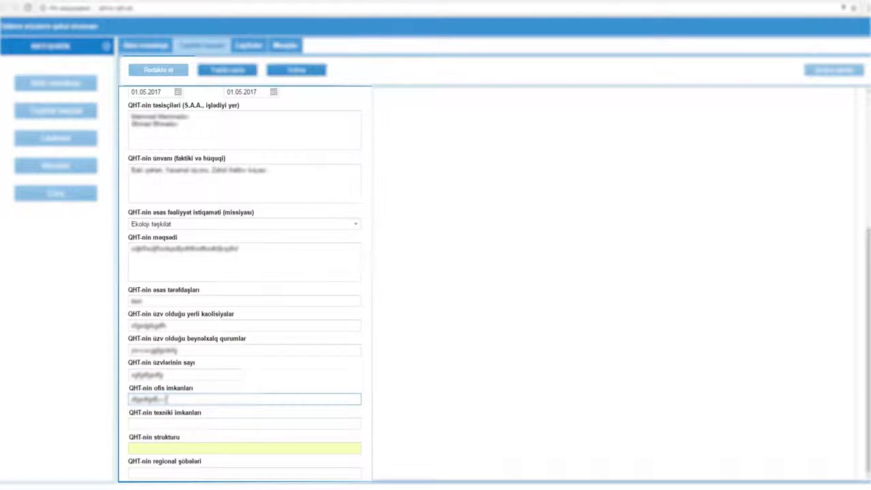
pyautogui.click(175, 423)
pyautogui.write('sdfgdfg')
pyautogui.click(184, 448)
pyautogui.write('sdfsdfsdf')
pyautogui.press('Tab')
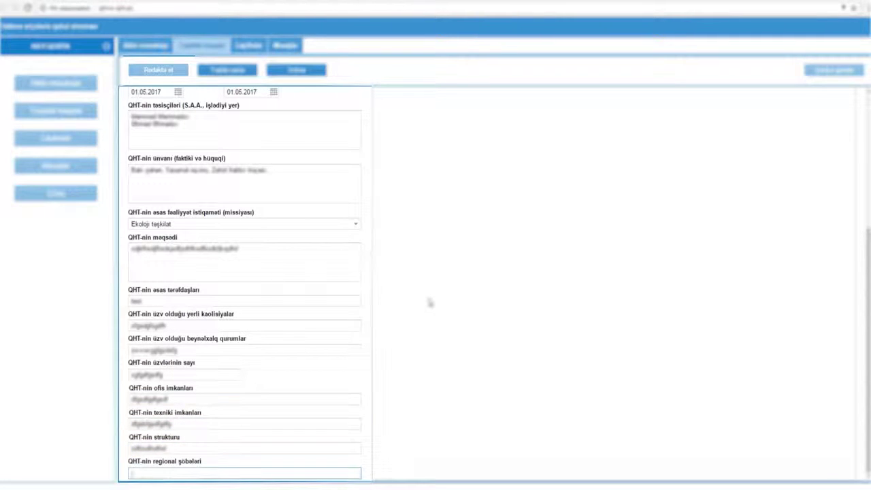
pyautogui.write('fghfghfghfgh')
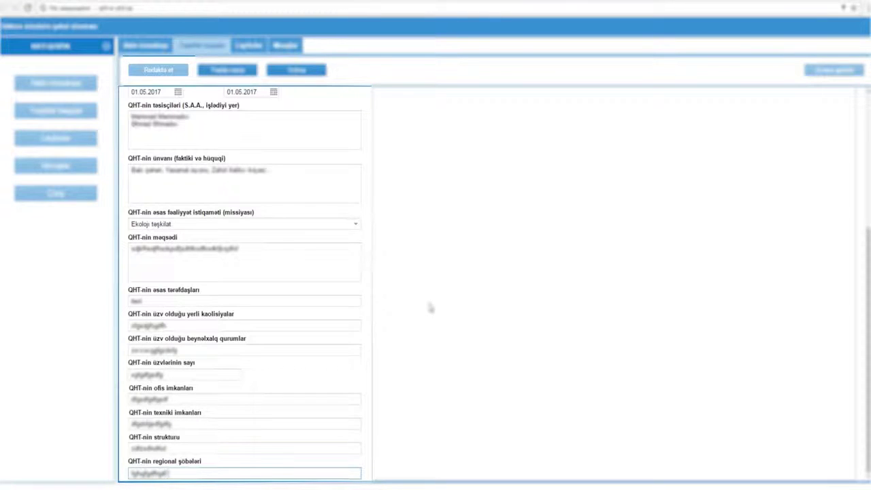
pyautogui.scroll(3, 398, 415)
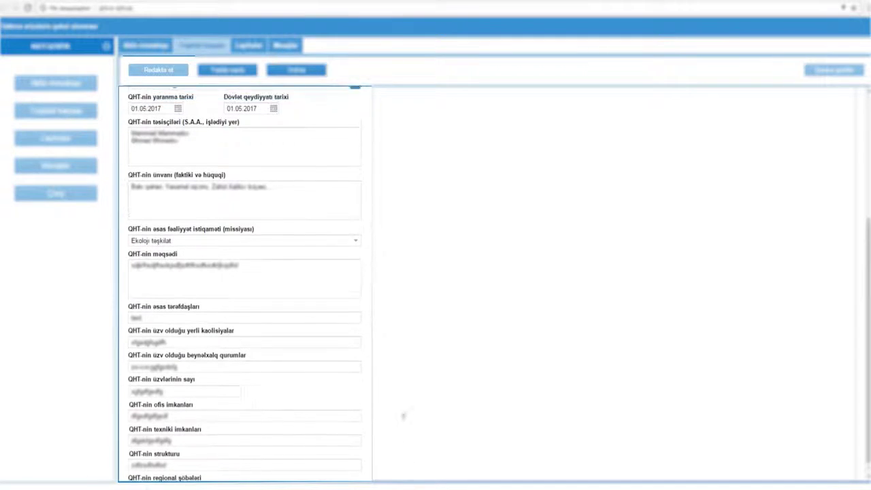
pyautogui.scroll(3, 402, 416)
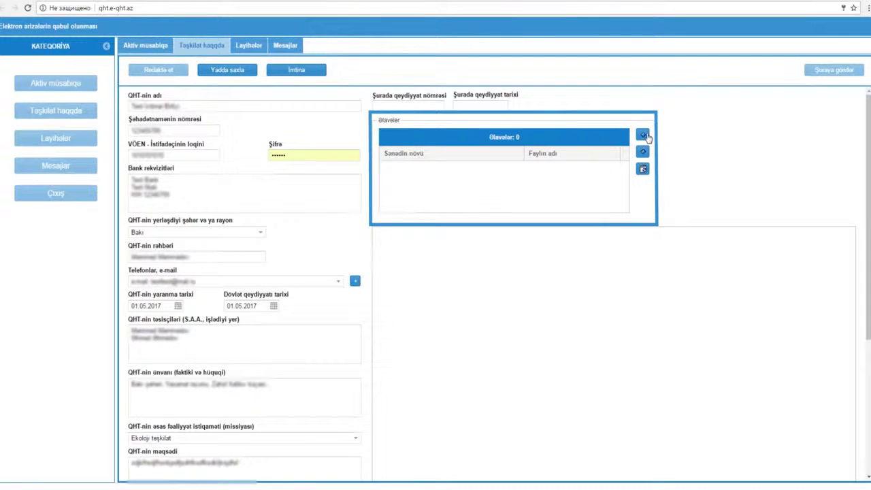
# Attach the state registration certificate and VÖEN documents to the profile.
pyautogui.click(643, 136)
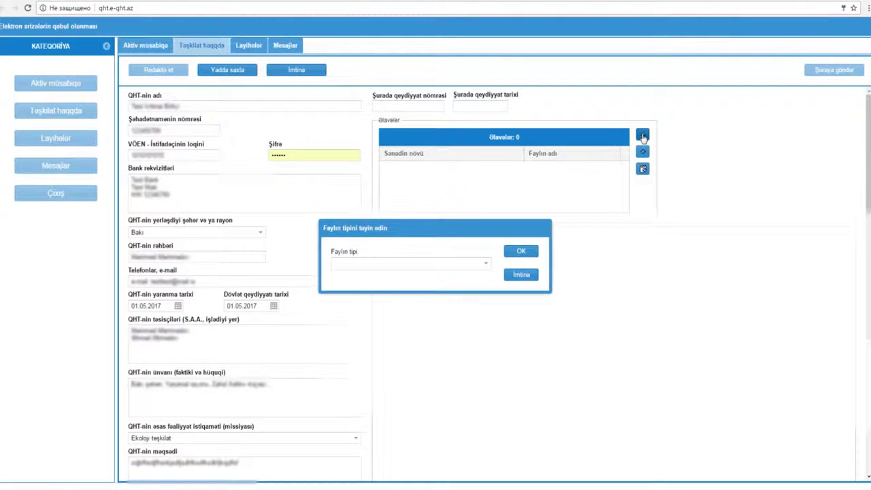
pyautogui.click(457, 265)
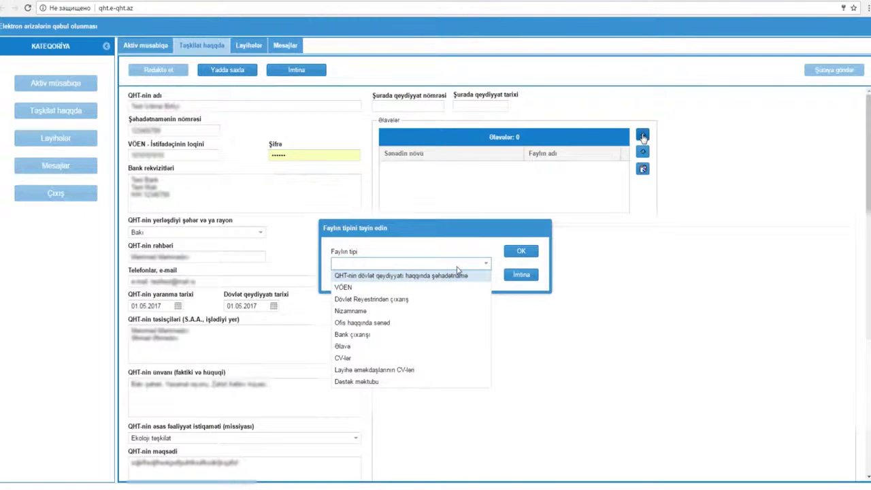
pyautogui.click(443, 278)
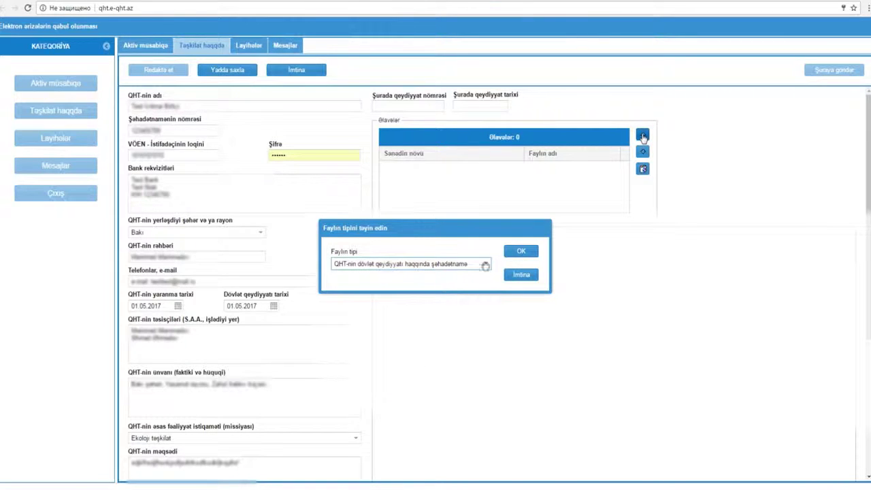
pyautogui.click(520, 251)
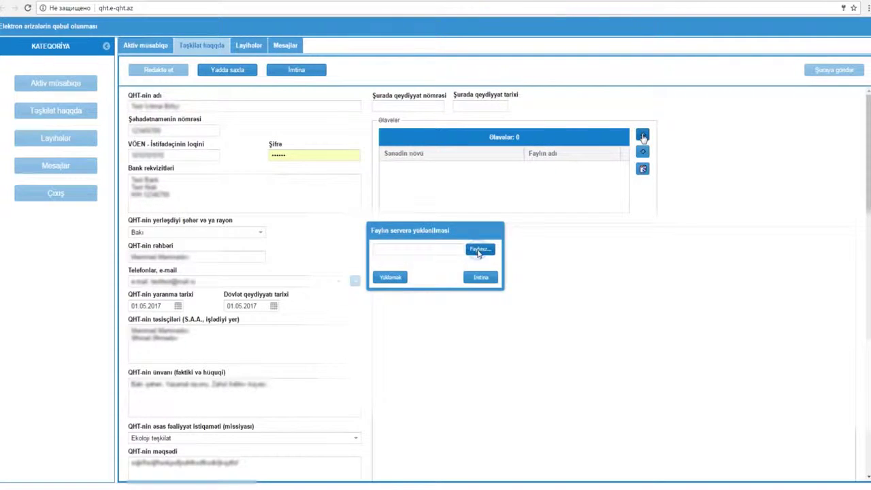
pyautogui.click(478, 249)
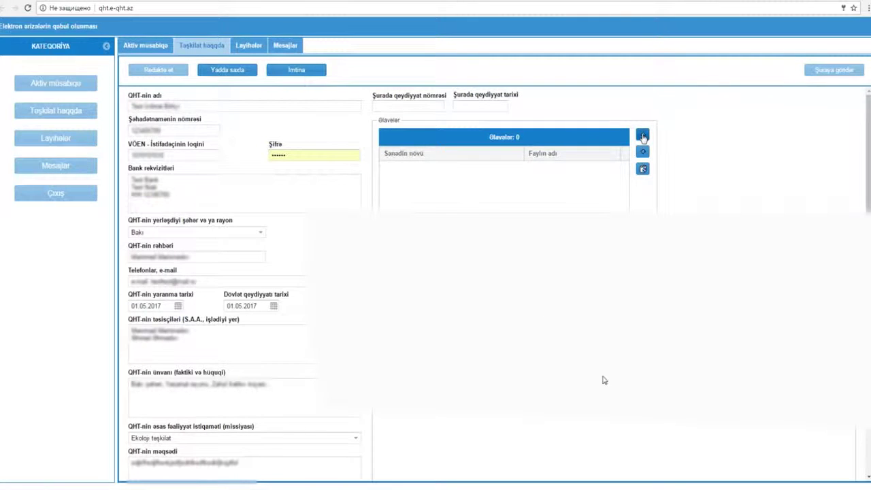
pyautogui.click(435, 276)
pyautogui.click(642, 136)
pyautogui.click(381, 287)
pyautogui.click(520, 251)
pyautogui.click(478, 250)
pyautogui.click(390, 276)
# Attach the registry extract and the Nizamnamə charter documents.
pyautogui.click(401, 261)
pyautogui.click(402, 299)
pyautogui.click(509, 249)
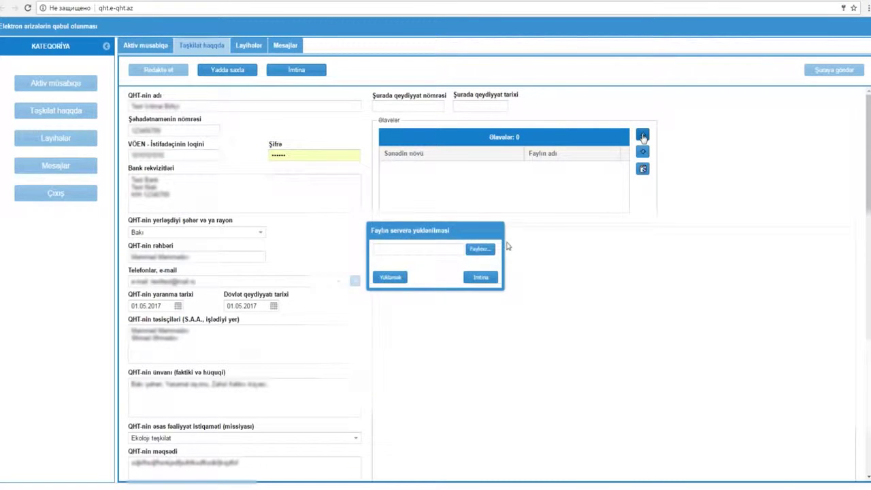
pyautogui.click(480, 249)
pyautogui.click(390, 277)
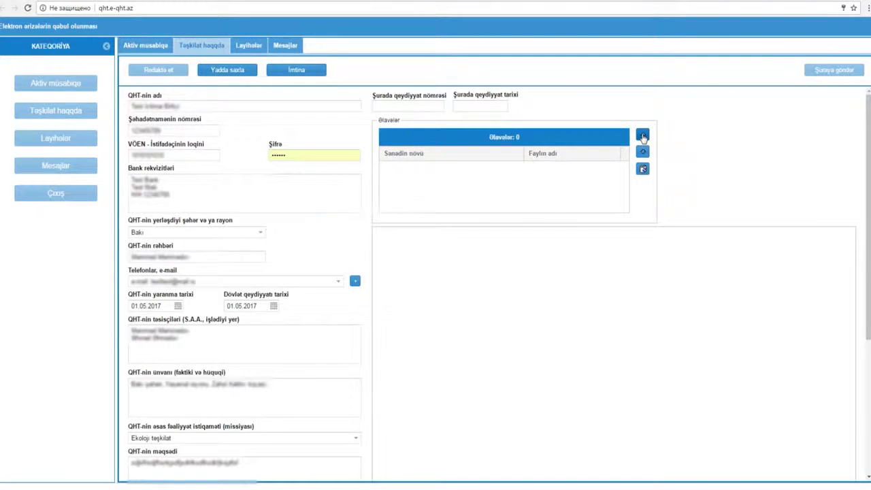
pyautogui.click(402, 263)
pyautogui.click(370, 311)
pyautogui.click(520, 250)
pyautogui.click(480, 249)
pyautogui.click(391, 276)
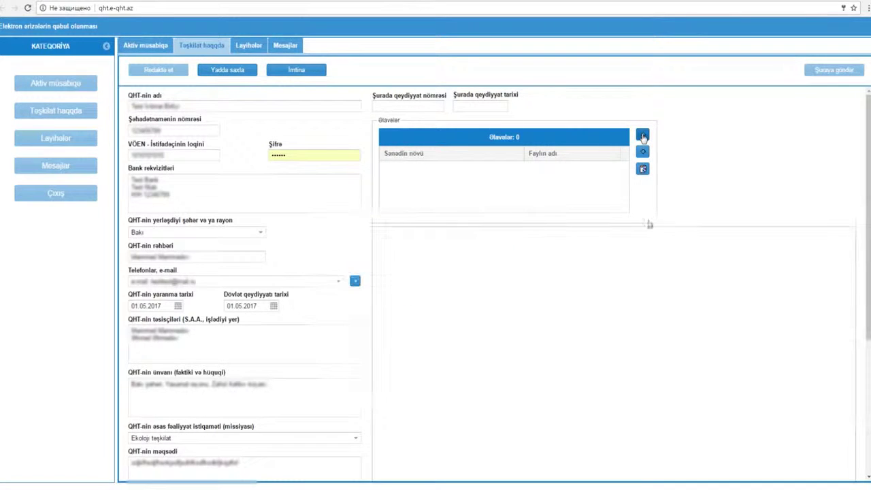
# Attach the CV-lər and Dəstək məktubu documents, then save the profile.
pyautogui.click(470, 263)
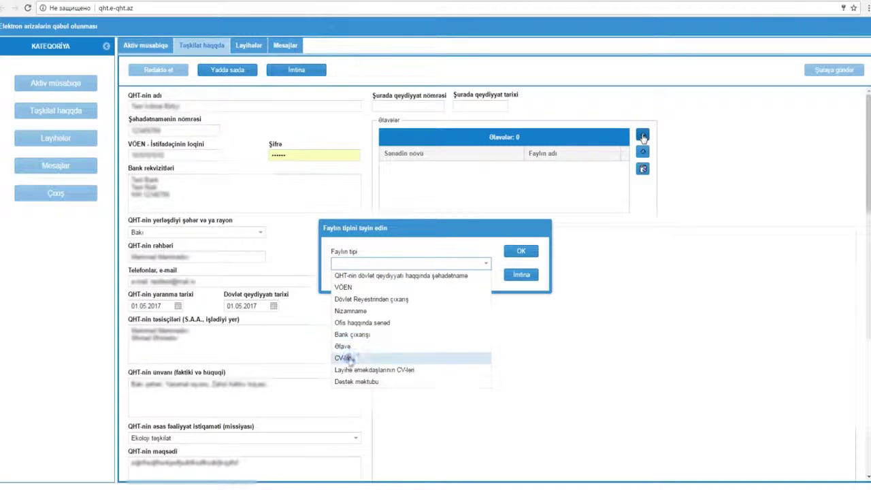
pyautogui.click(375, 358)
pyautogui.click(521, 250)
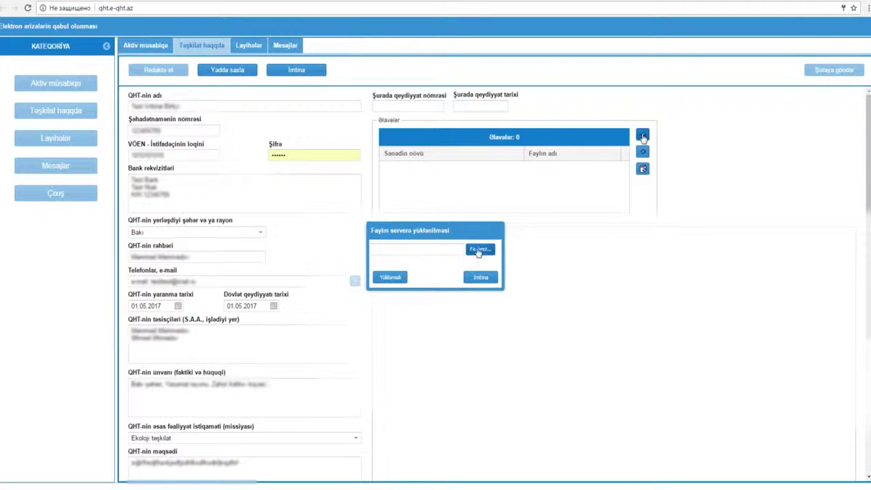
pyautogui.click(480, 249)
pyautogui.click(389, 277)
pyautogui.click(433, 278)
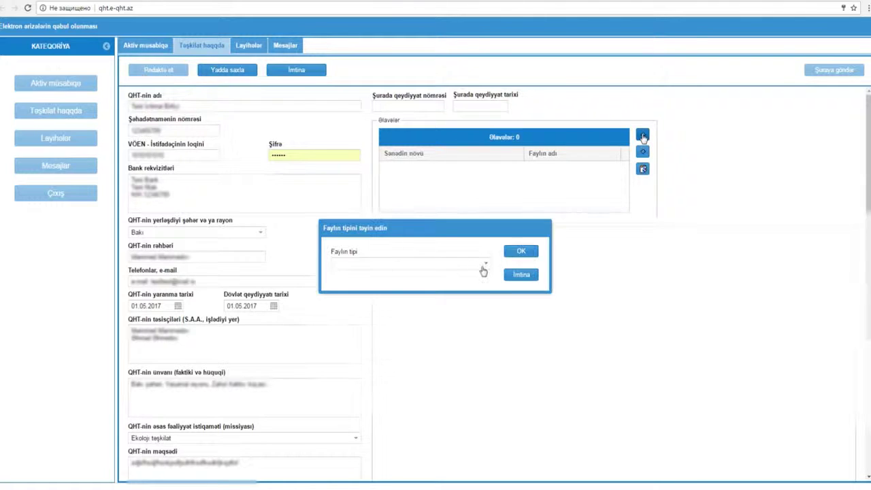
pyautogui.click(481, 267)
pyautogui.click(372, 382)
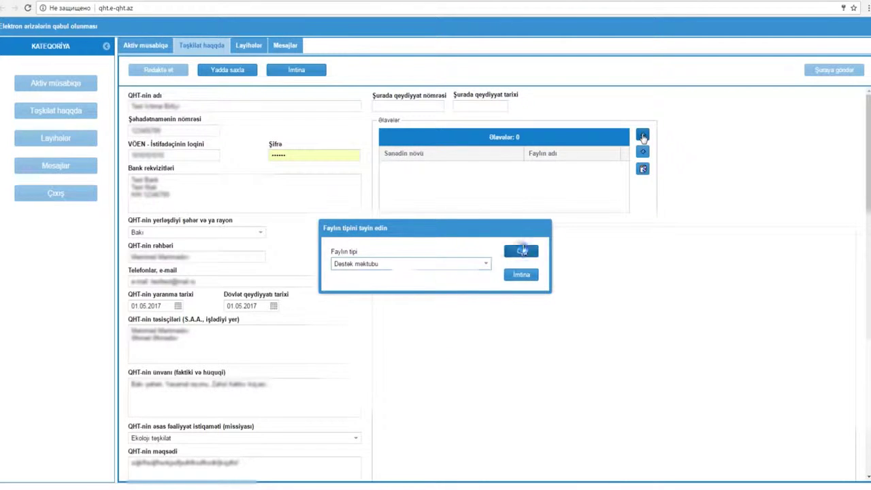
pyautogui.click(521, 251)
pyautogui.click(481, 249)
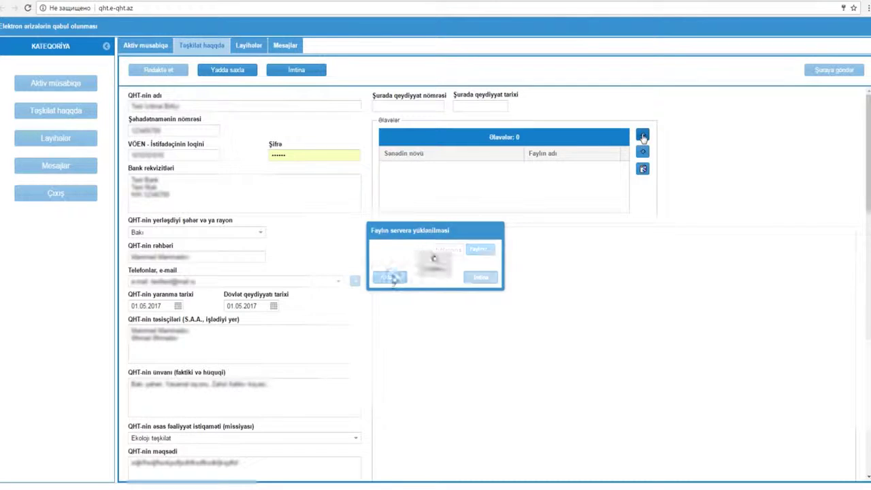
pyautogui.click(392, 275)
pyautogui.click(232, 74)
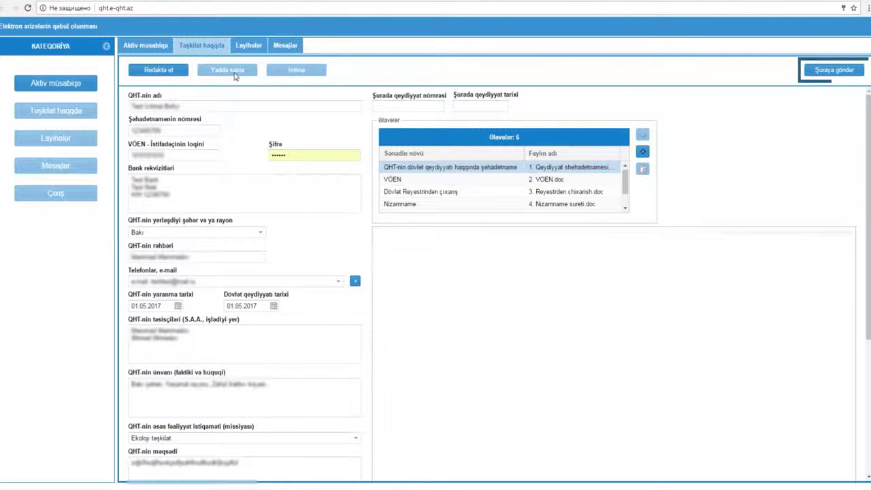
# Send the profile to the council with Şuraya göndər, confirm Hə, and sign back in.
pyautogui.click(834, 69)
pyautogui.click(417, 288)
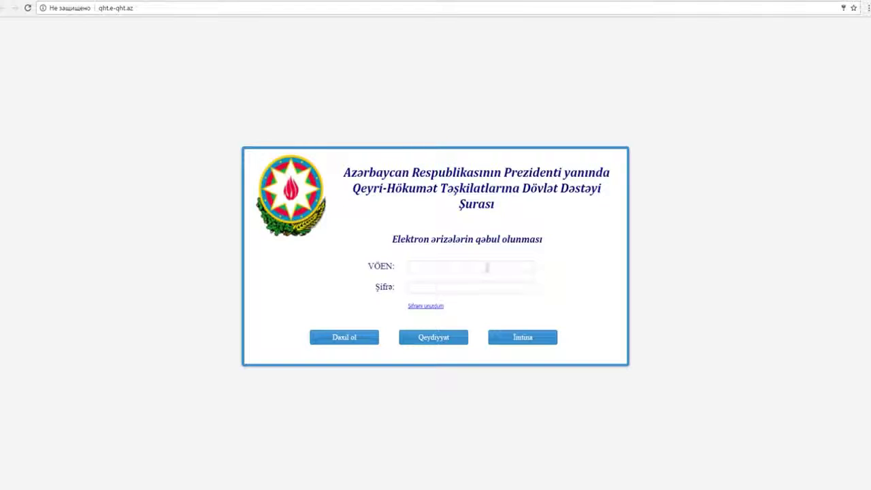
pyautogui.click(487, 268)
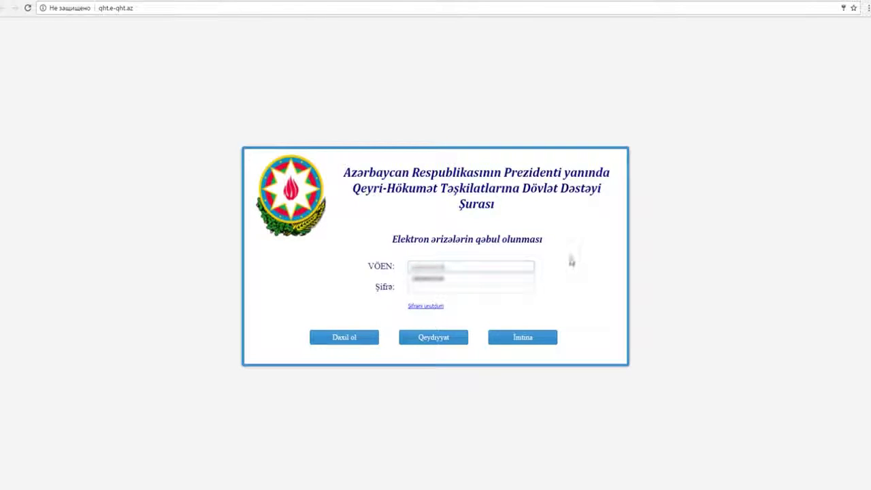
pyautogui.click(487, 288)
pyautogui.write('1')
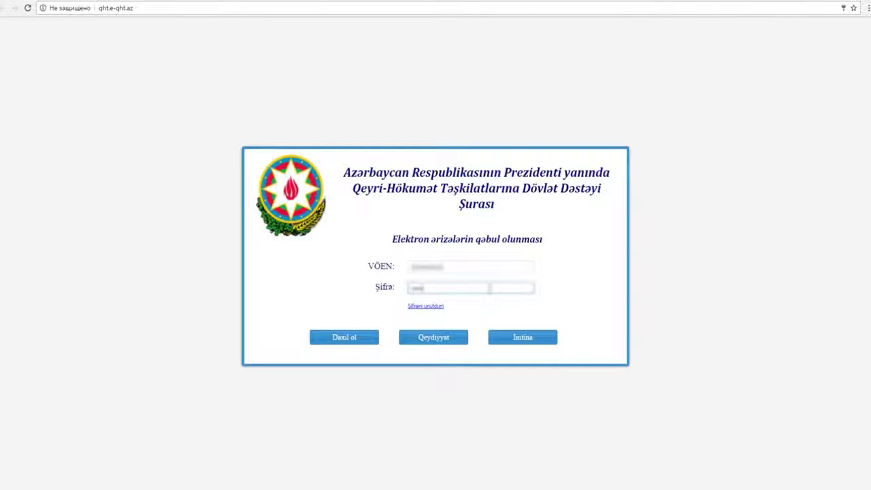
pyautogui.click(338, 338)
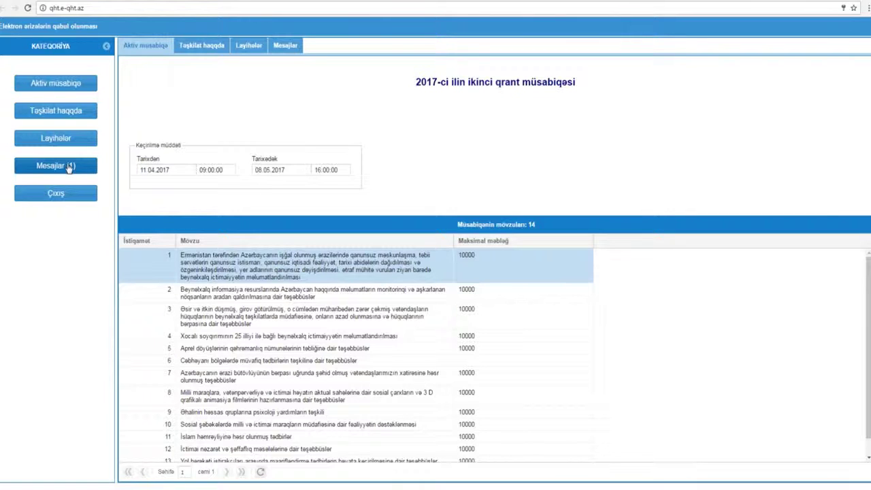
# Go to the projects page and create a new grant project.
pyautogui.click(71, 168)
pyautogui.click(250, 48)
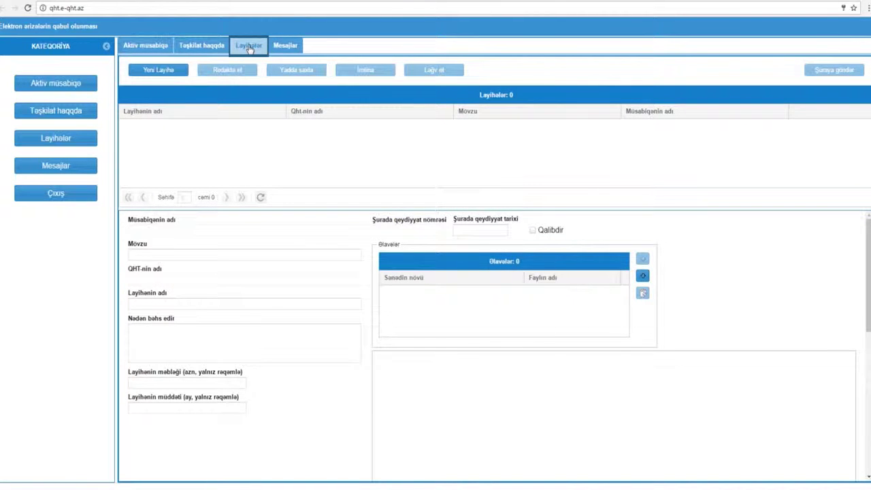
pyautogui.click(159, 71)
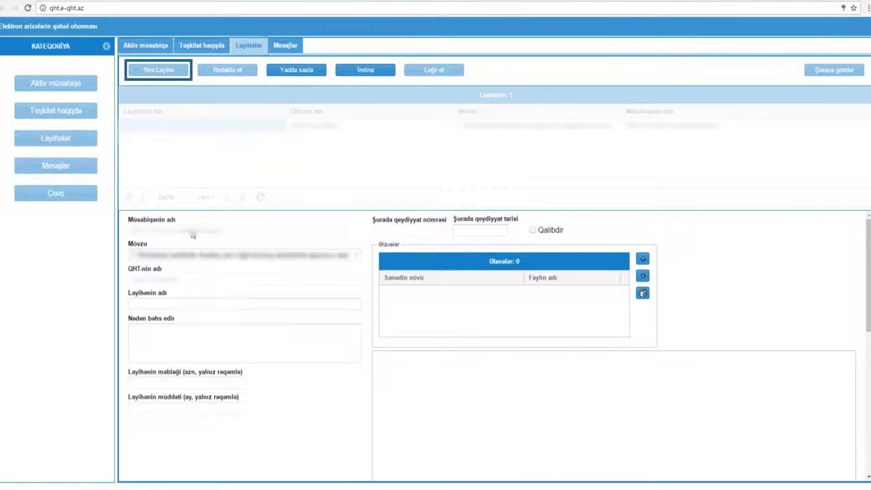
# Enter the project name ending 'layihesi', the social entrepreneurship description, amount and duration.
pyautogui.click(164, 303)
pyautogui.hotkey('ctrl', 'v')
pyautogui.write('layihesi')
pyautogui.press('Tab')
pyautogui.write('Layihe sosial sahibkarliq fealiyyetinin inkisafi haqqinda')
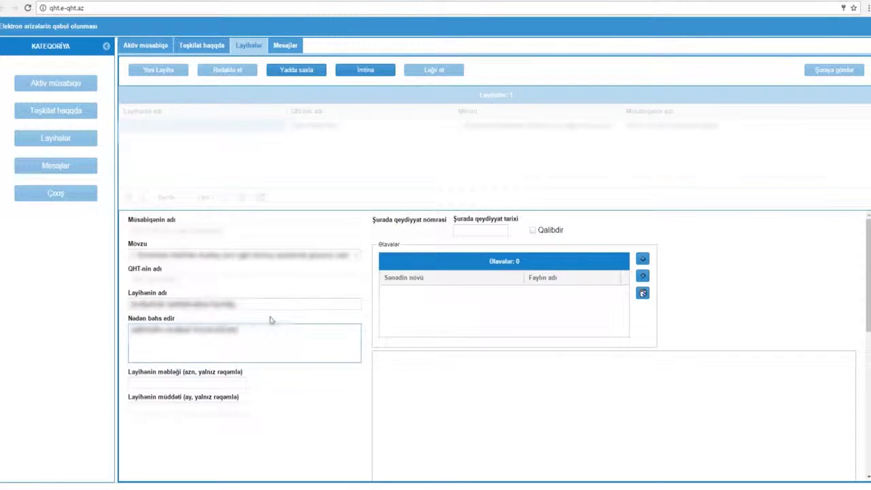
pyautogui.click(183, 382)
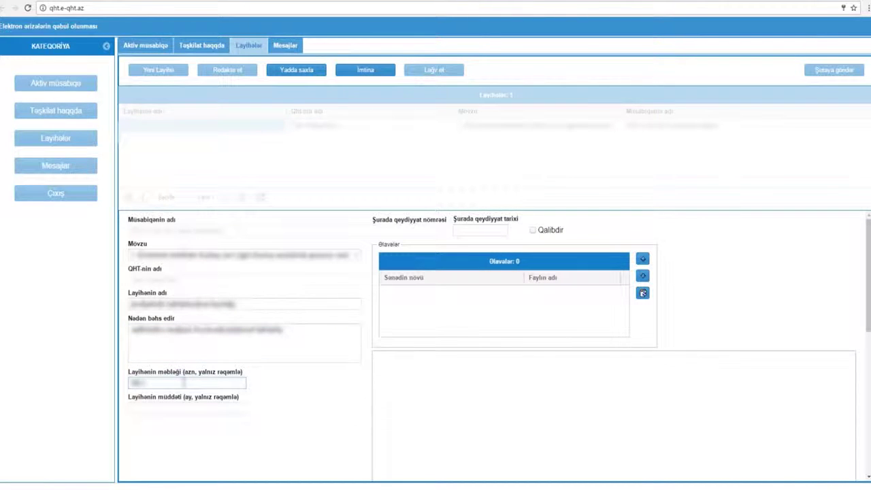
pyautogui.press('Tab')
pyautogui.click(269, 396)
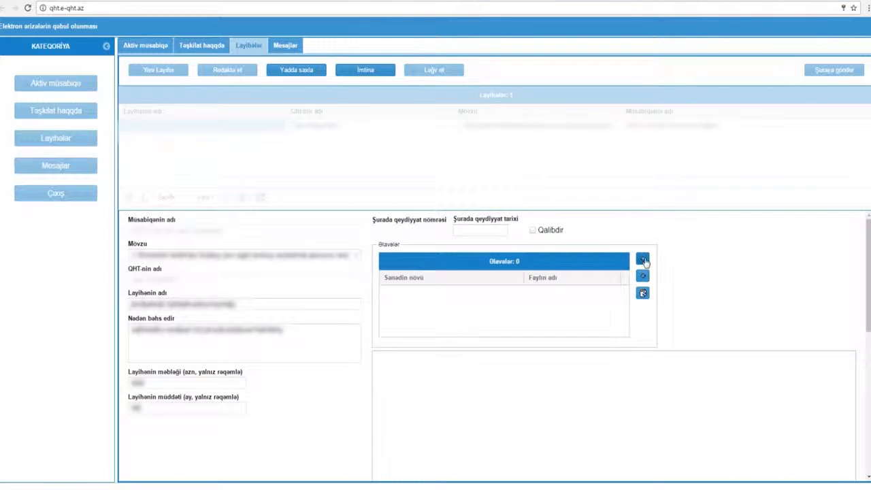
pyautogui.click(643, 260)
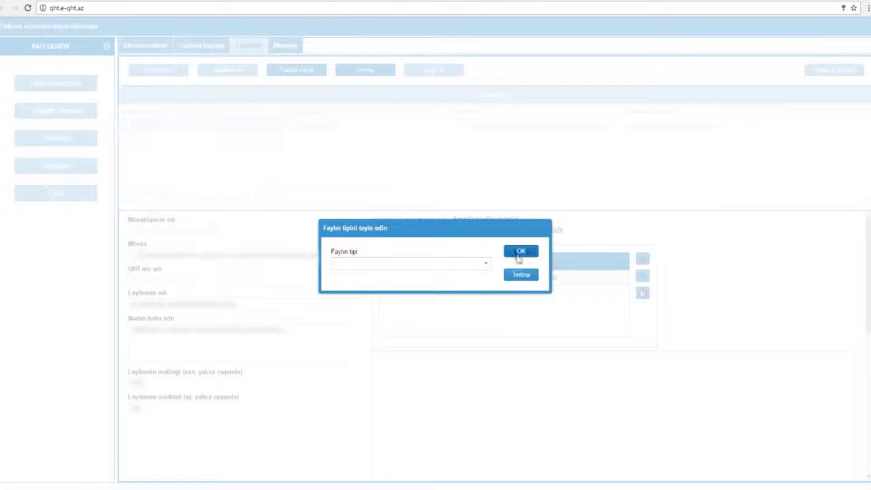
# Attach the full project proposal document as type Layihə təklifi.
pyautogui.click(483, 267)
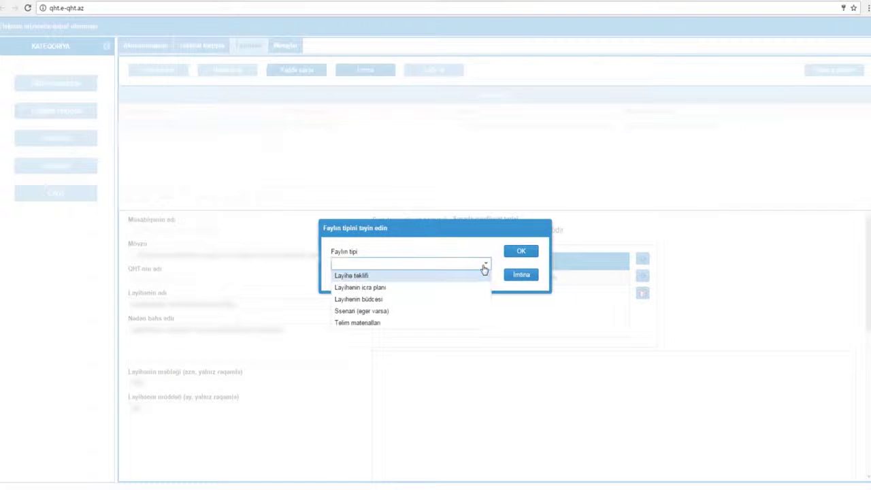
pyautogui.click(409, 276)
pyautogui.click(518, 251)
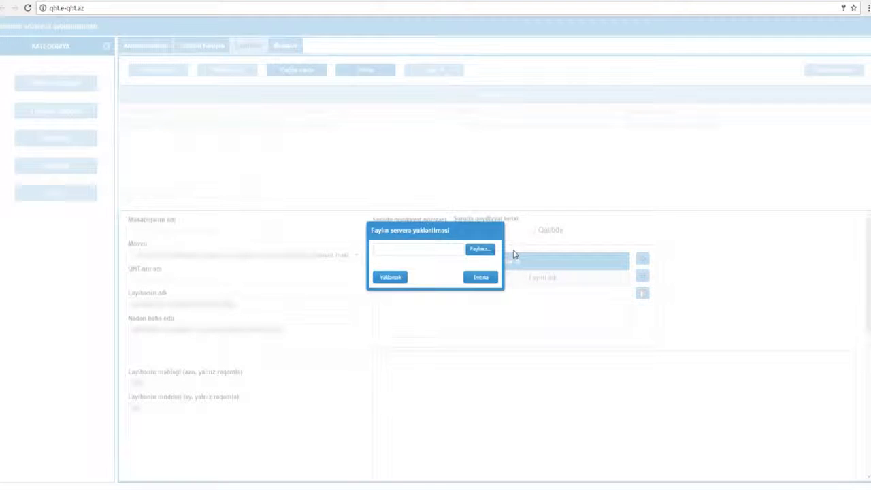
pyautogui.click(478, 249)
pyautogui.click(148, 54)
pyautogui.click(795, 479)
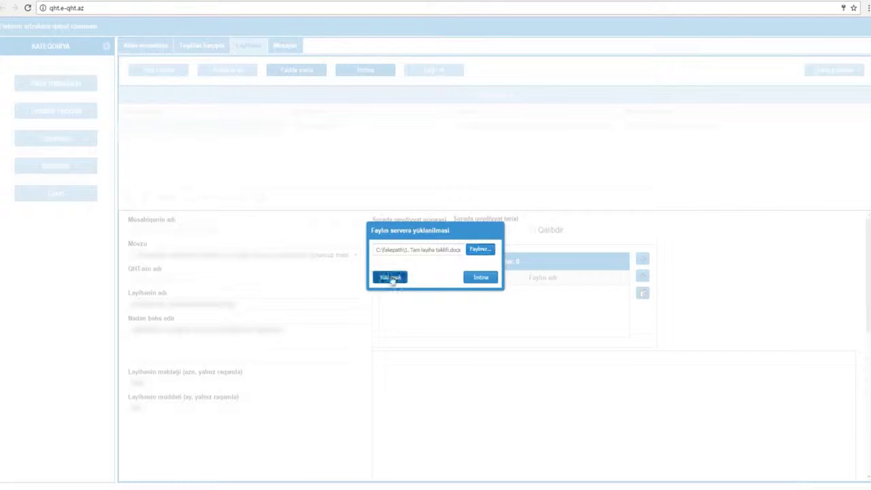
pyautogui.click(388, 279)
pyautogui.click(431, 276)
# Attach the implementation plan document as type Layihənin icra planı.
pyautogui.click(482, 267)
pyautogui.click(469, 280)
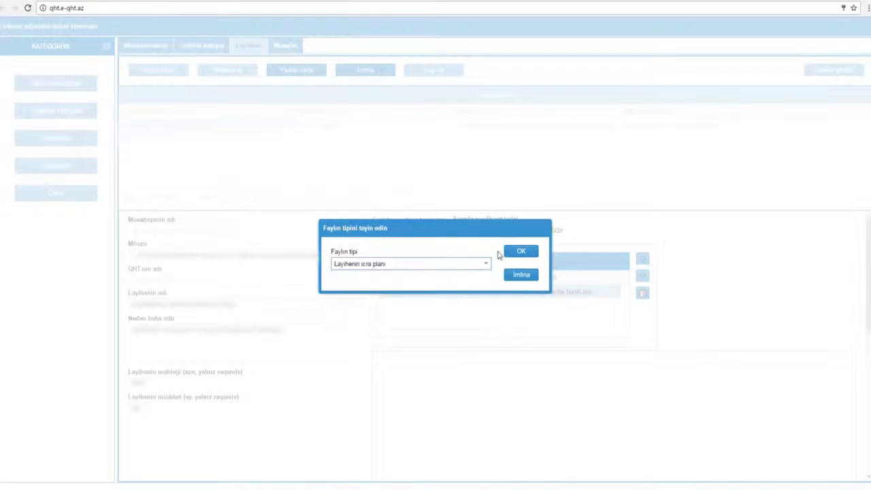
pyautogui.click(520, 251)
pyautogui.click(479, 249)
pyautogui.click(115, 63)
pyautogui.click(789, 480)
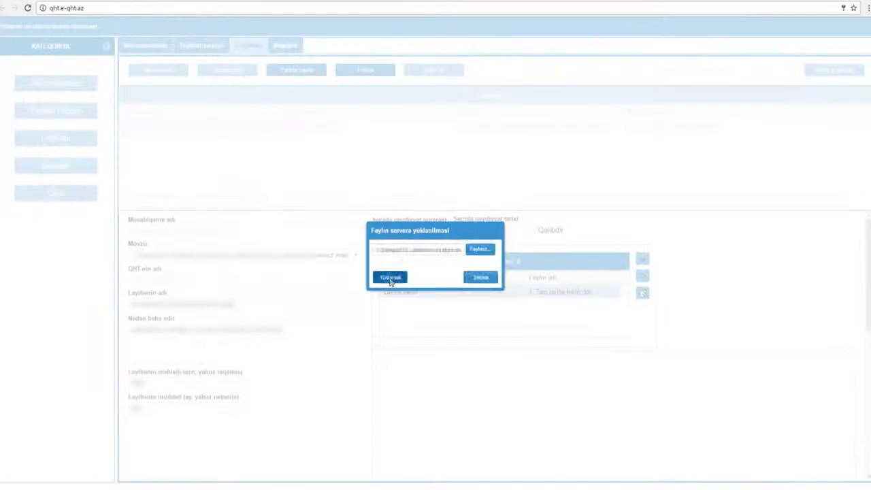
pyautogui.click(388, 276)
pyautogui.click(435, 276)
# Attach the project budget document as type Layihənin büdcəsi.
pyautogui.click(479, 264)
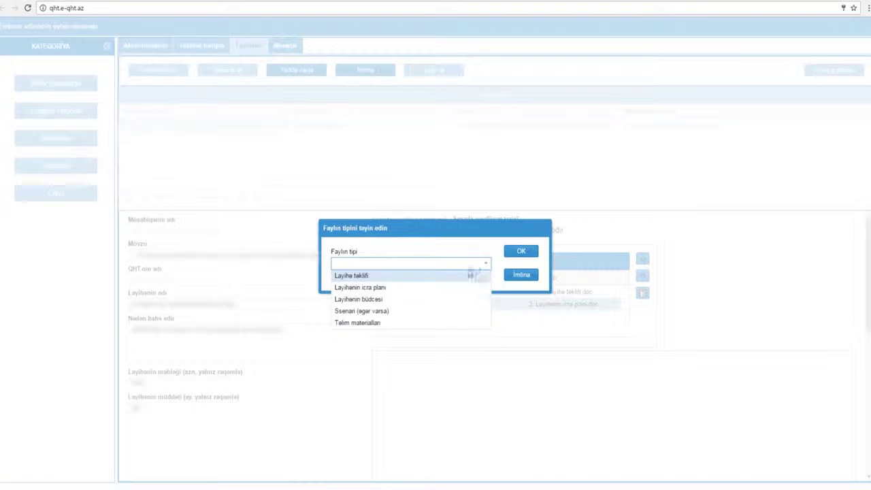
pyautogui.click(375, 300)
pyautogui.click(520, 251)
pyautogui.click(479, 249)
pyautogui.click(186, 74)
pyautogui.click(795, 479)
pyautogui.click(388, 277)
pyautogui.click(439, 276)
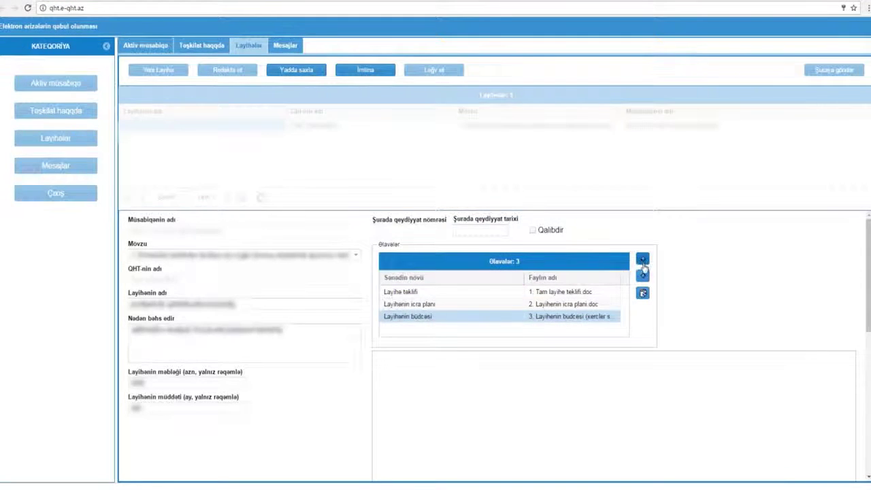
# Cancel the fourth attachment and save the project.
pyautogui.click(643, 259)
pyautogui.click(483, 264)
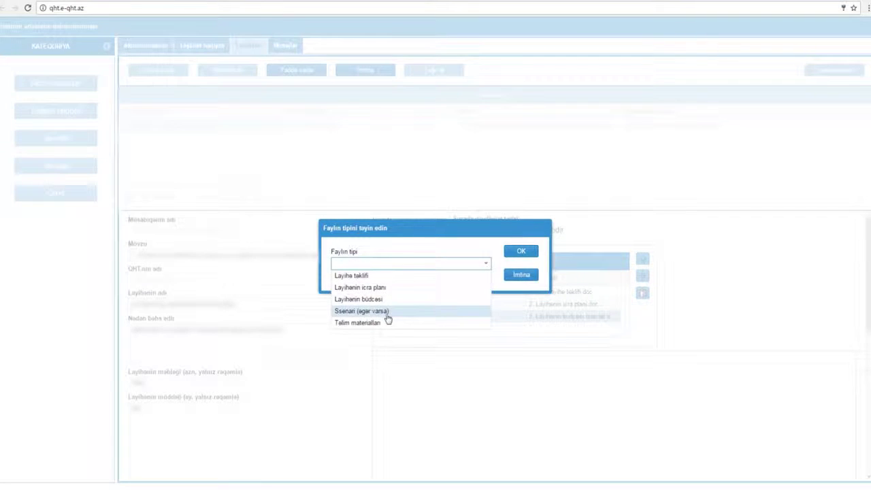
pyautogui.click(521, 274)
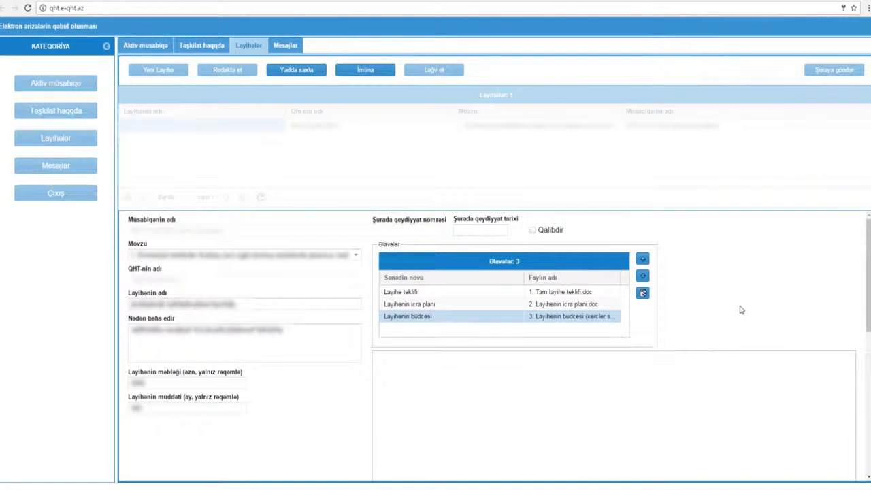
pyautogui.click(296, 69)
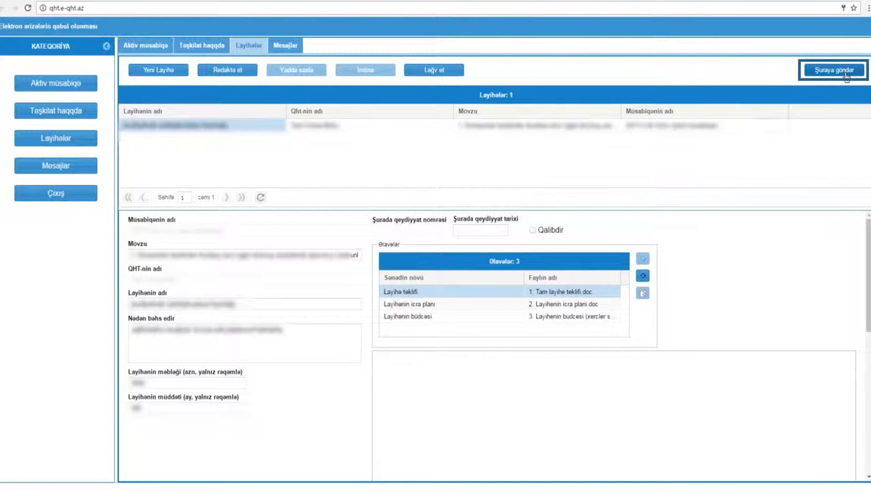
# Send the project to the council with Şuraya göndər and confirm it.
pyautogui.click(845, 75)
pyautogui.click(413, 283)
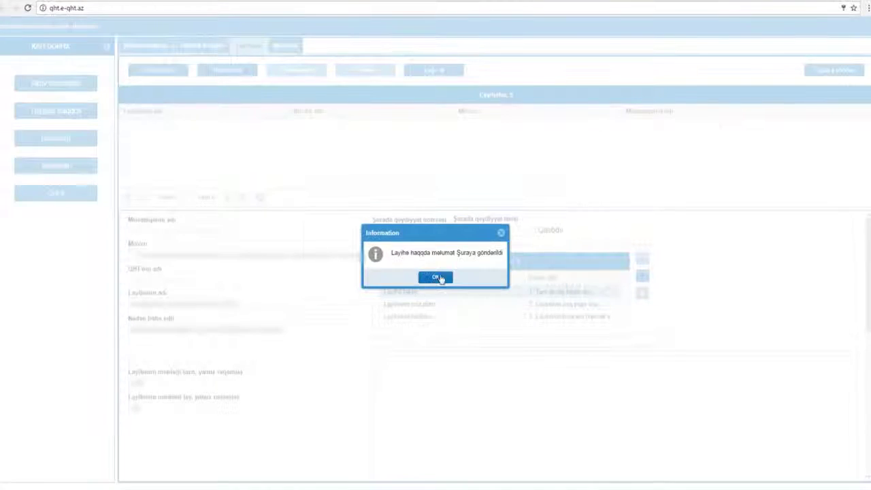
pyautogui.click(439, 277)
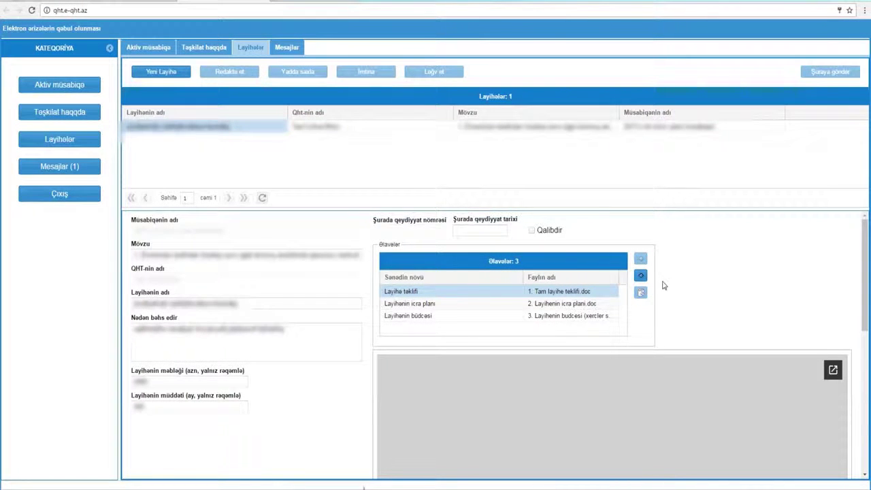
# Open Mesajlar and read the newest message from the council.
pyautogui.click(60, 169)
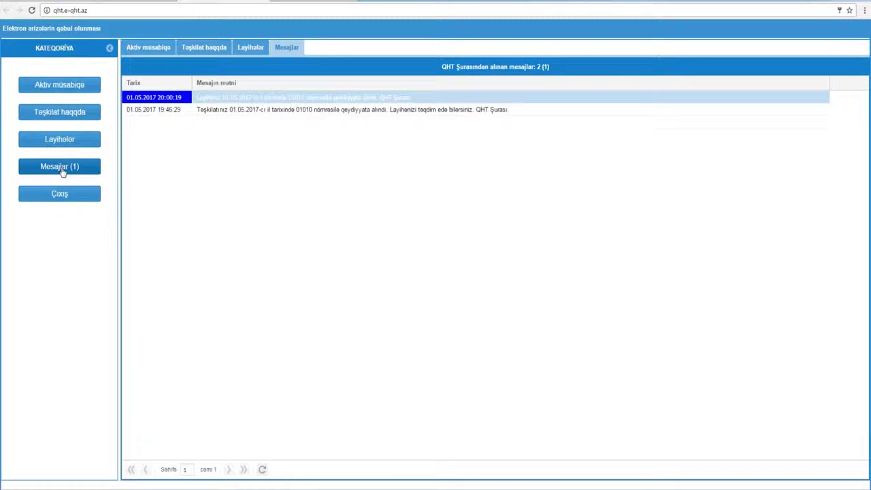
pyautogui.click(282, 102)
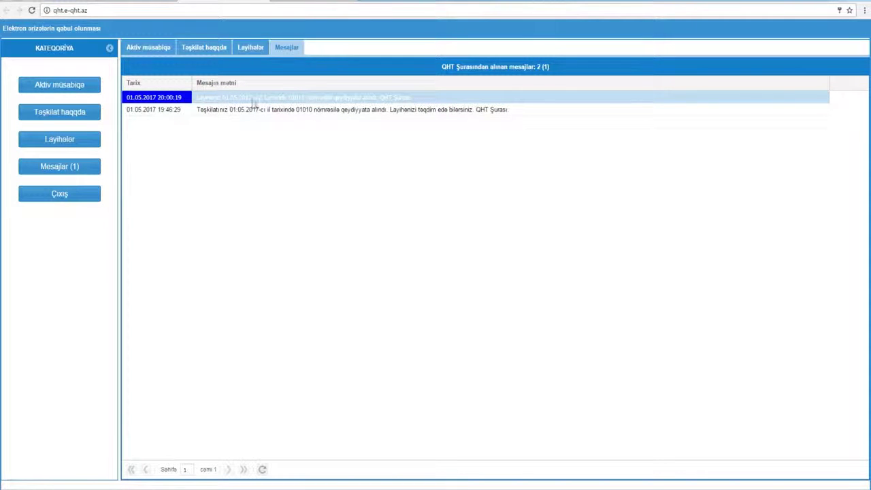
pyautogui.click(415, 102)
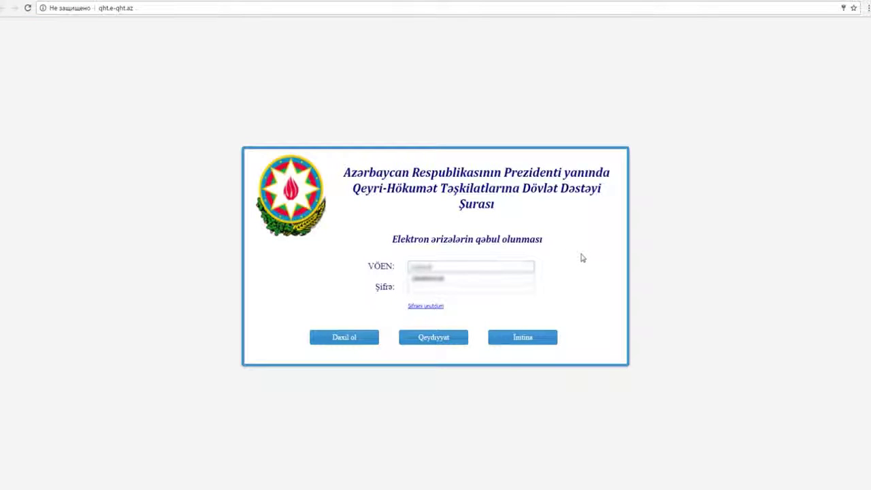
# Enter the account password in Şifrə and sign in with Daxil ol.
pyautogui.click(488, 287)
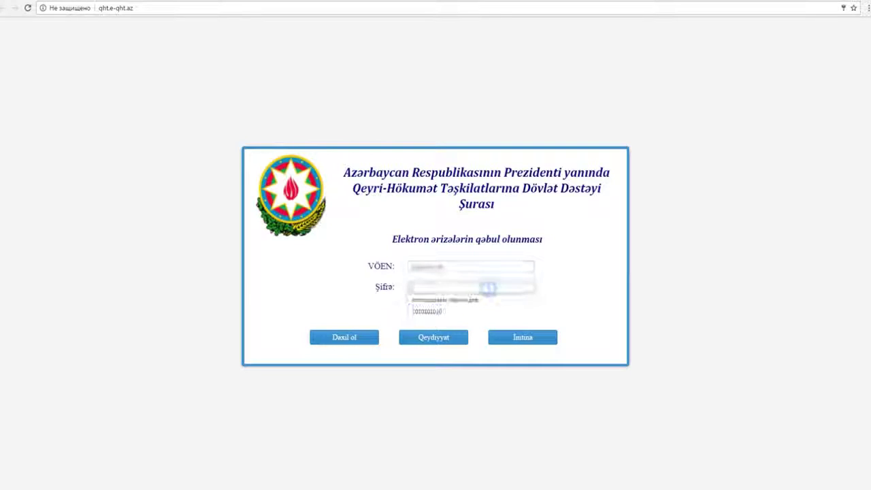
pyautogui.write('1')
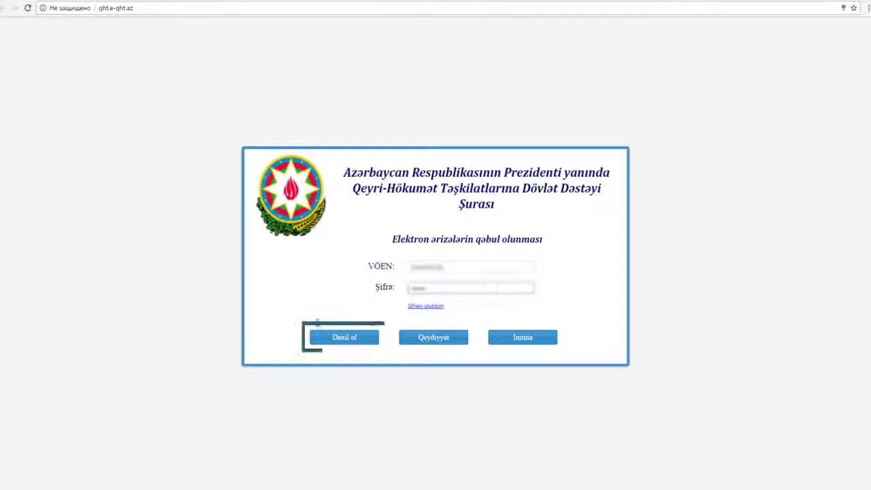
pyautogui.click(338, 337)
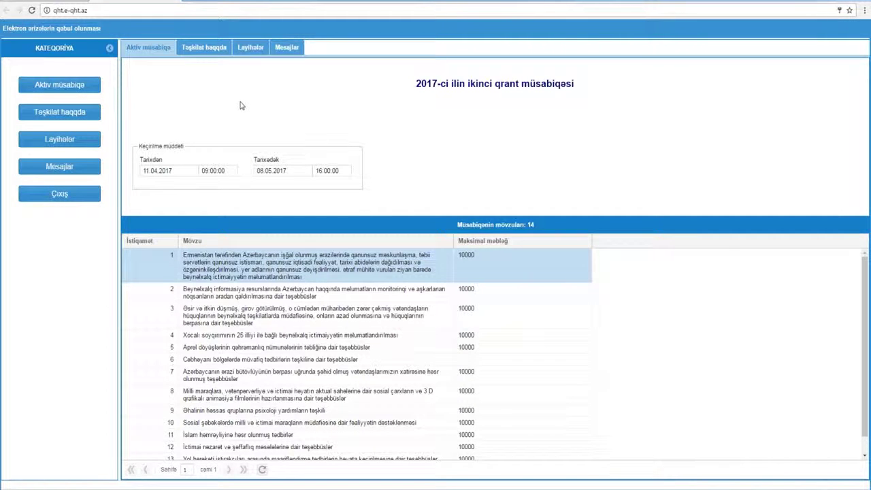
# Upload another typed document to the organisation's profile in Təşkilat haqqda and save.
pyautogui.click(212, 57)
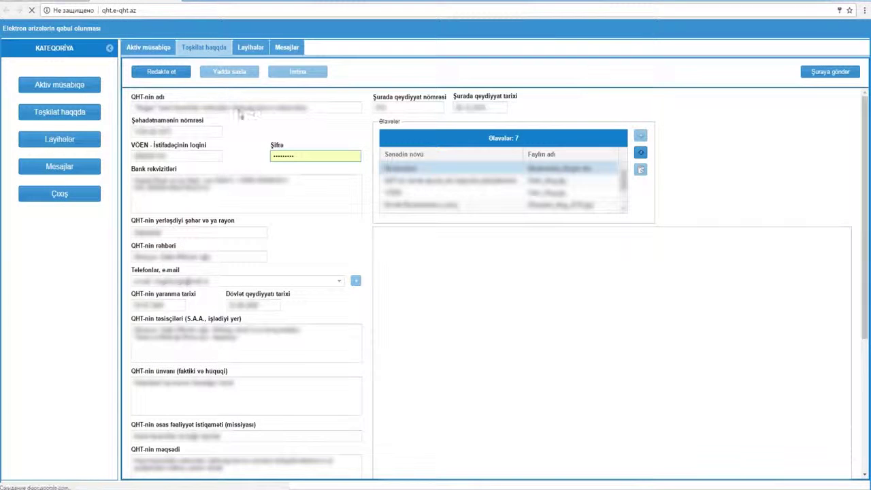
pyautogui.click(161, 72)
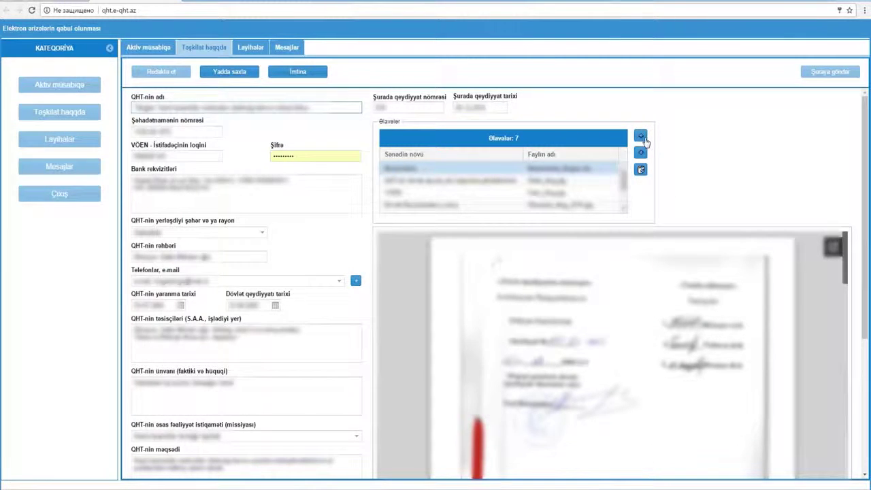
pyautogui.click(640, 136)
pyautogui.click(422, 262)
pyautogui.click(379, 334)
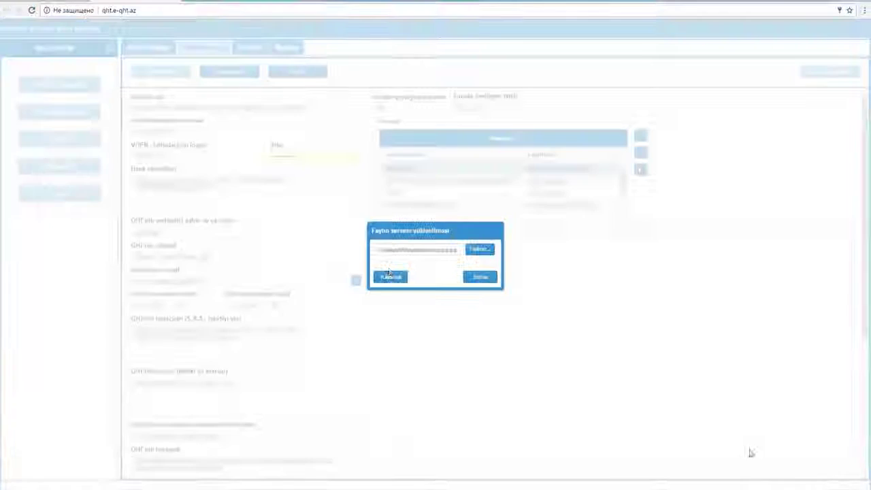
pyautogui.click(391, 277)
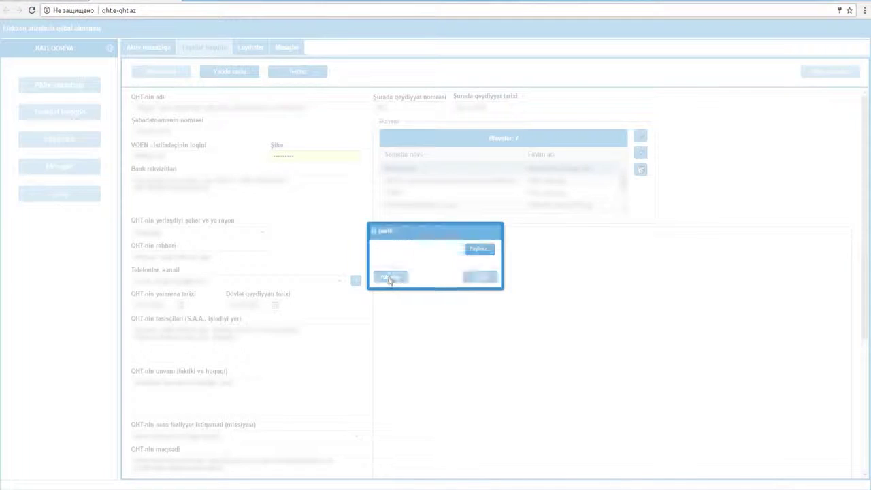
pyautogui.click(224, 72)
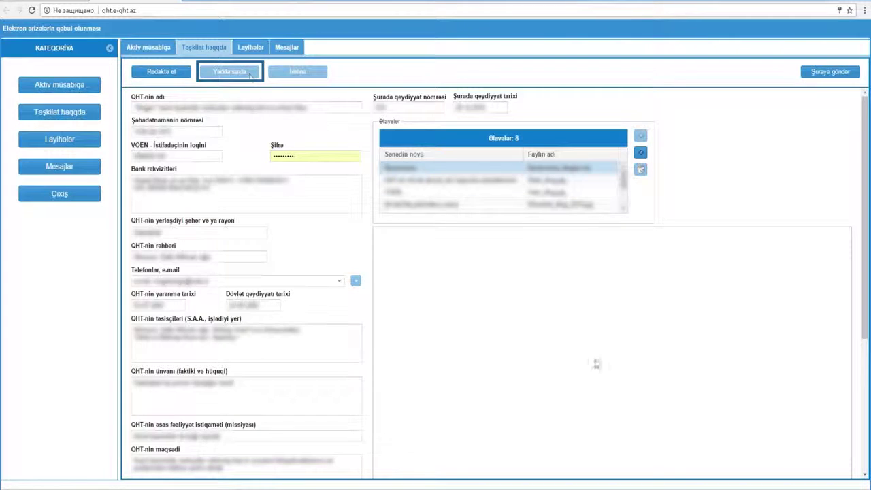
# Go to Layihələr and start a new blank project with Yeni layihə.
pyautogui.click(828, 73)
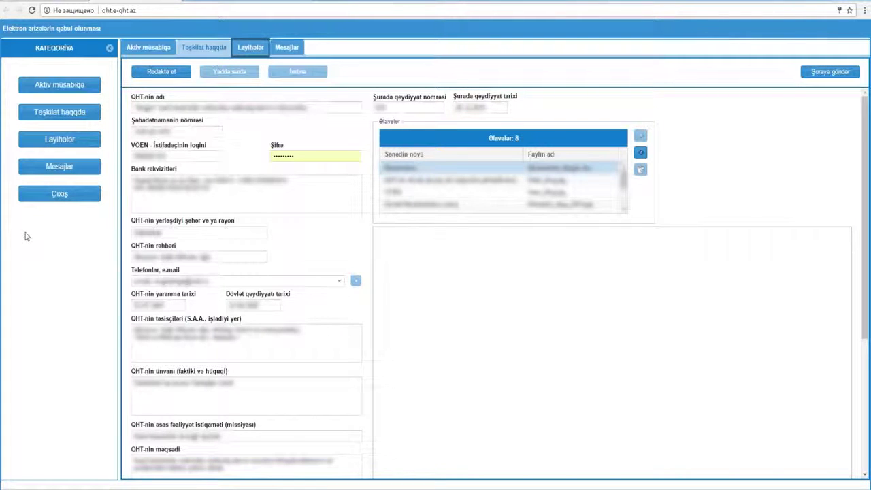
pyautogui.click(250, 47)
pyautogui.click(162, 75)
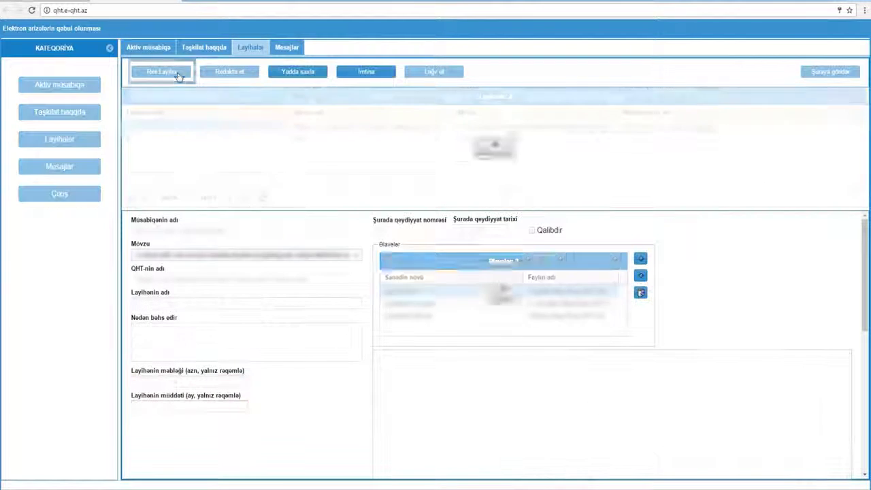